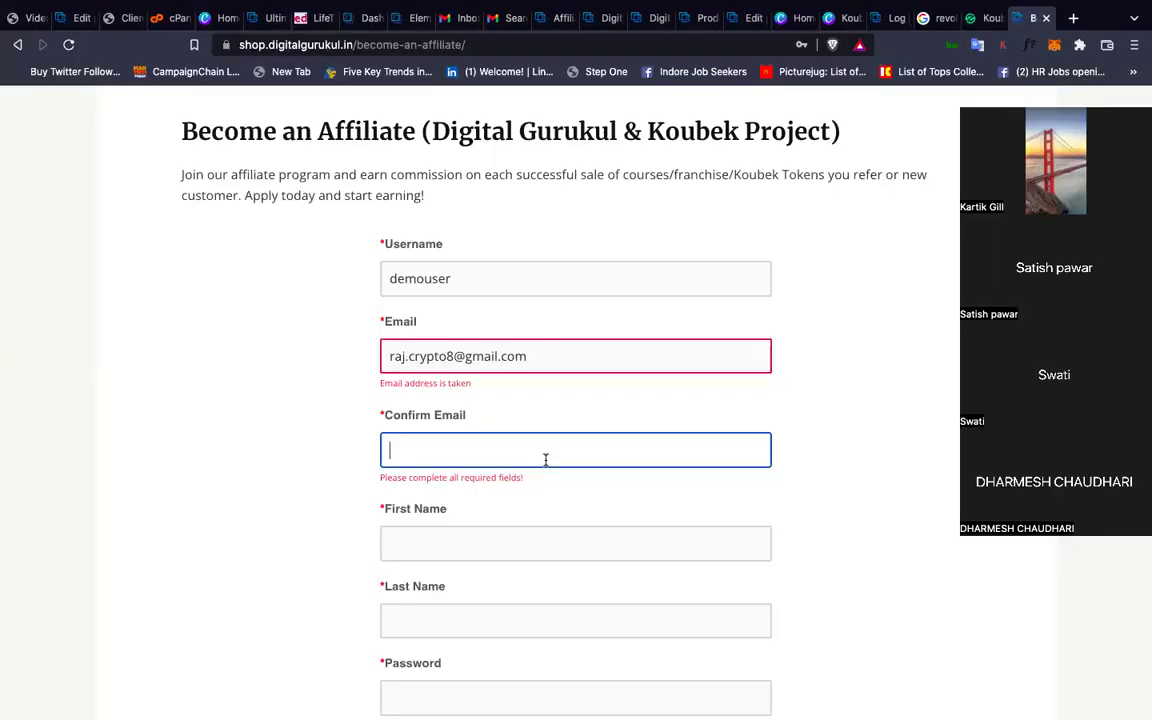
Replace the taken sign-up e-mail with a new address and dismiss the autofill suggestions
{"action": "triple_click", "coordinate": [471, 356]}
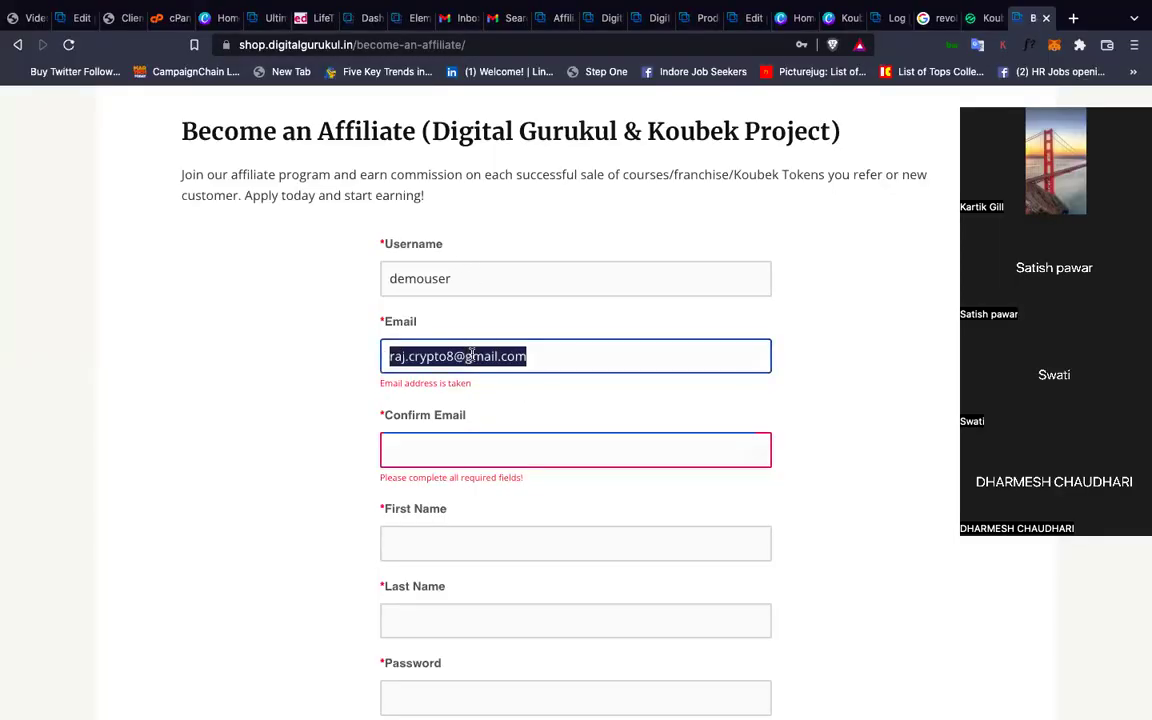
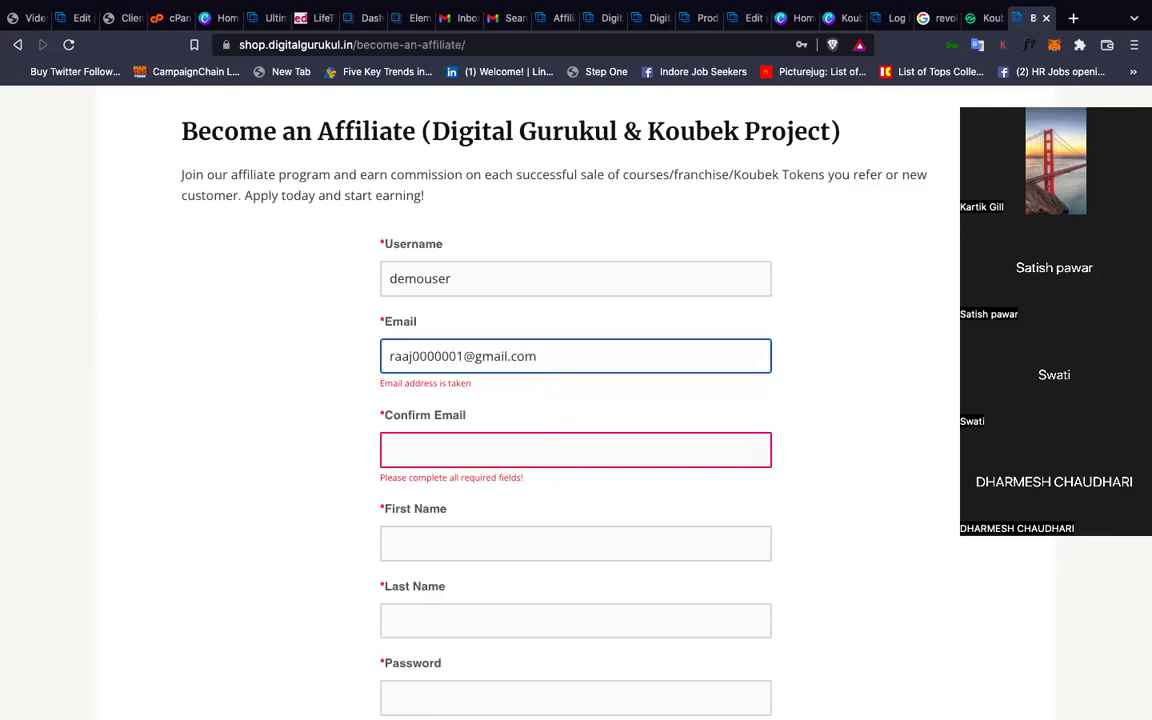
{"action": "left_click", "coordinate": [488, 450]}
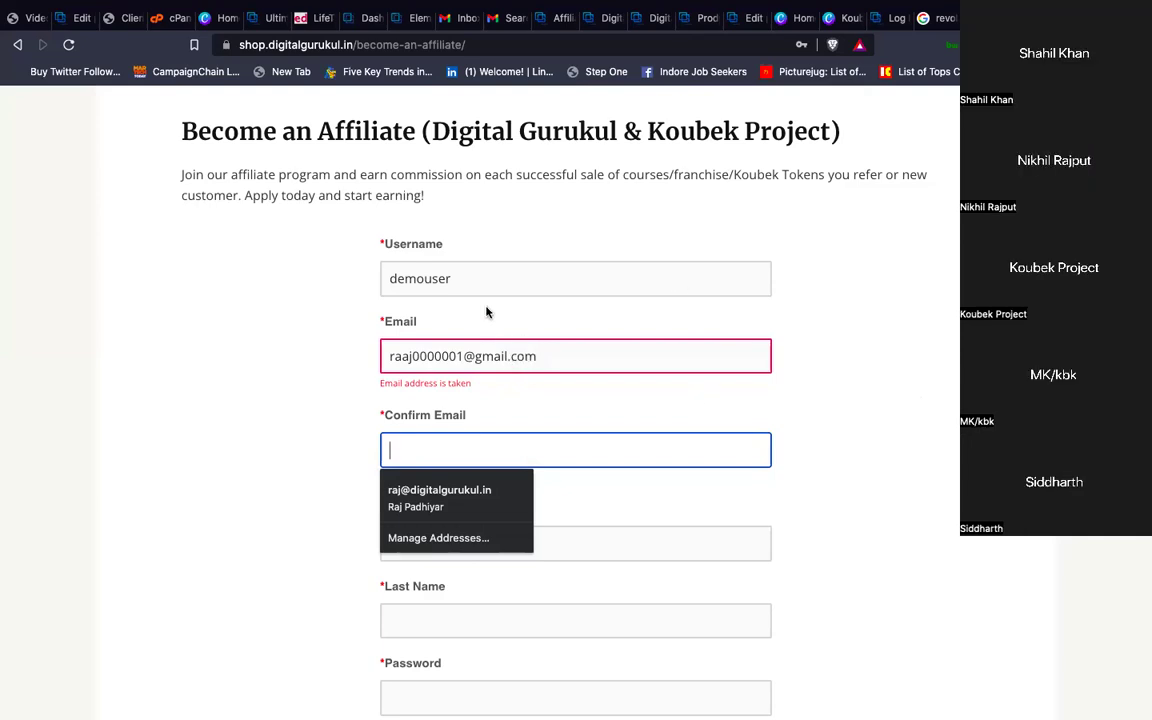
{"action": "key", "text": "Return"}
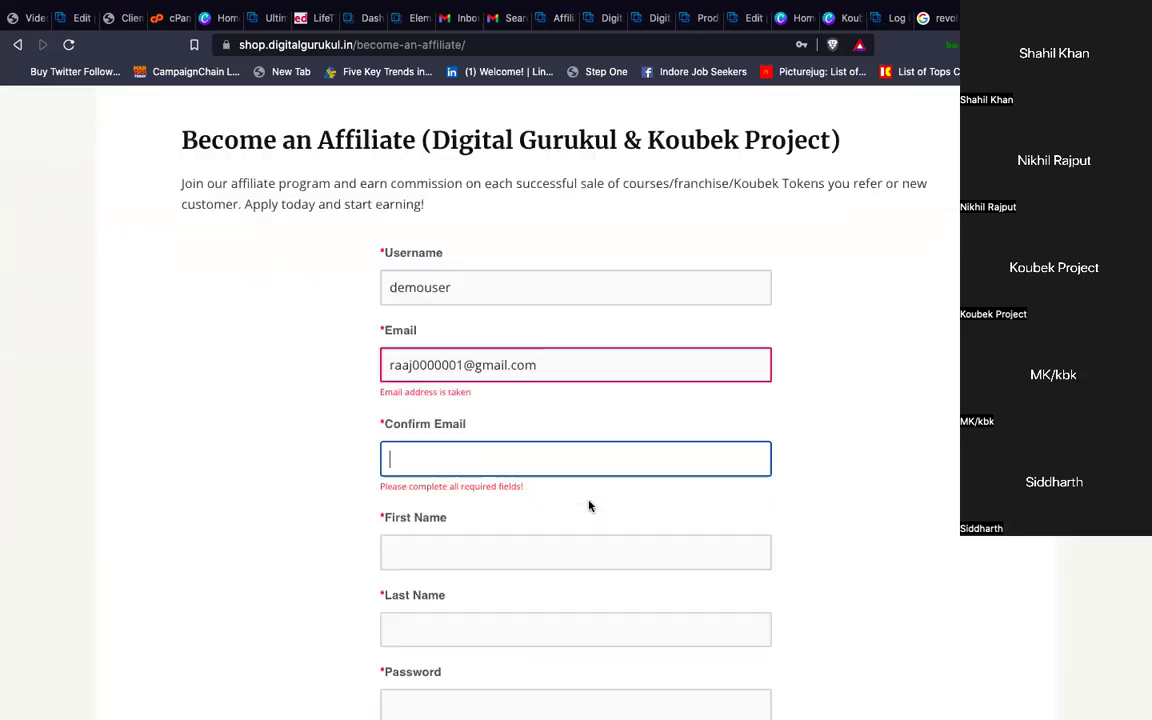
Replace that e-mail once more with a different address
{"action": "left_click", "coordinate": [449, 290]}
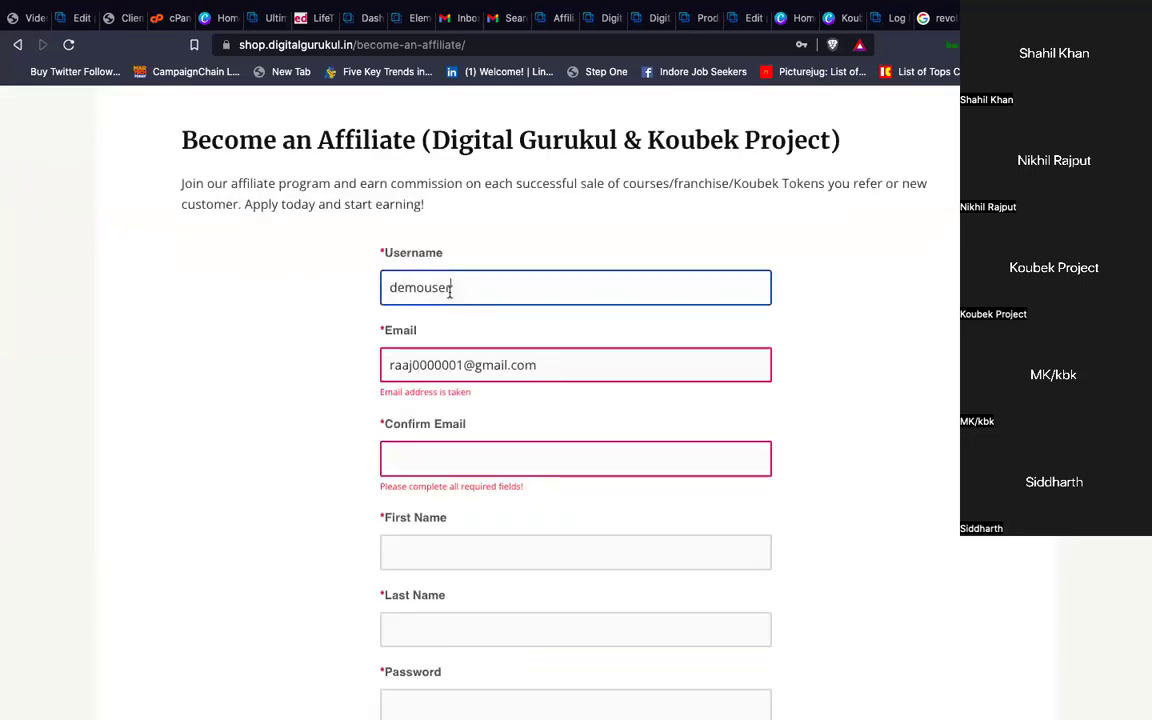
{"action": "triple_click", "coordinate": [488, 364]}
{"action": "left_click", "coordinate": [486, 453]}
Copy the e-mail address into the Confirm Email field
{"action": "left_click", "coordinate": [509, 404]}
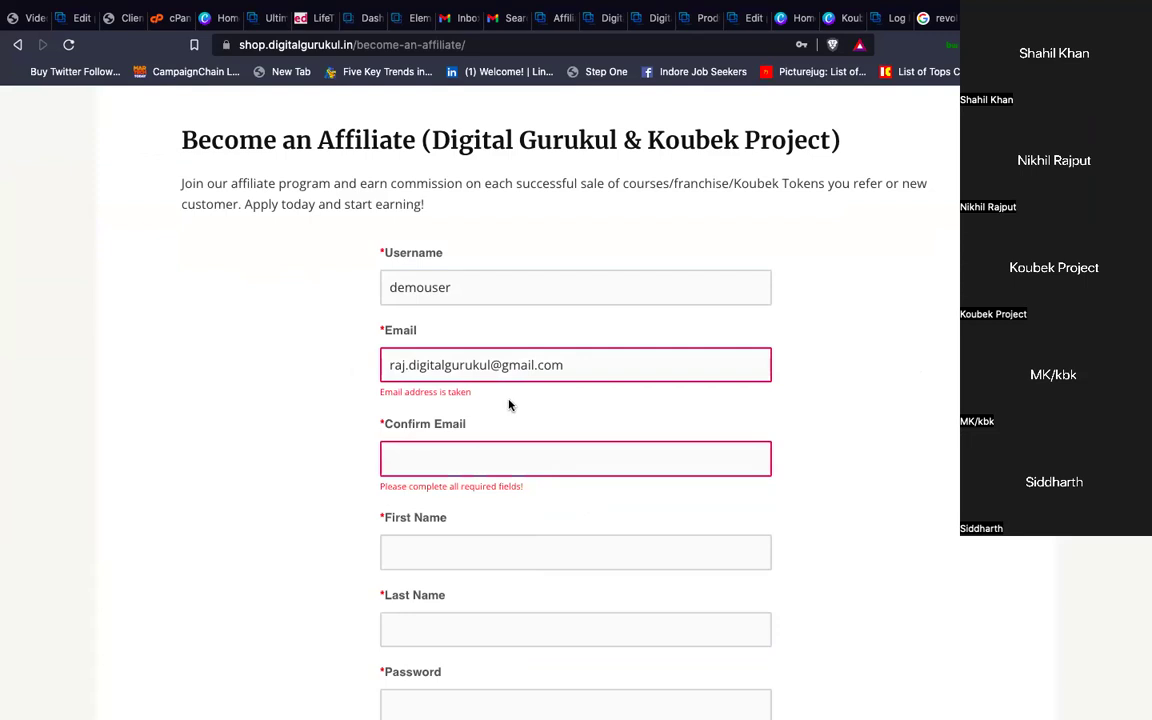
{"action": "left_click", "coordinate": [501, 365]}
{"action": "key", "text": "ctrl+a"}
{"action": "key", "text": "ctrl+c"}
{"action": "left_click", "coordinate": [485, 442]}
{"action": "key", "text": "ctrl+v"}
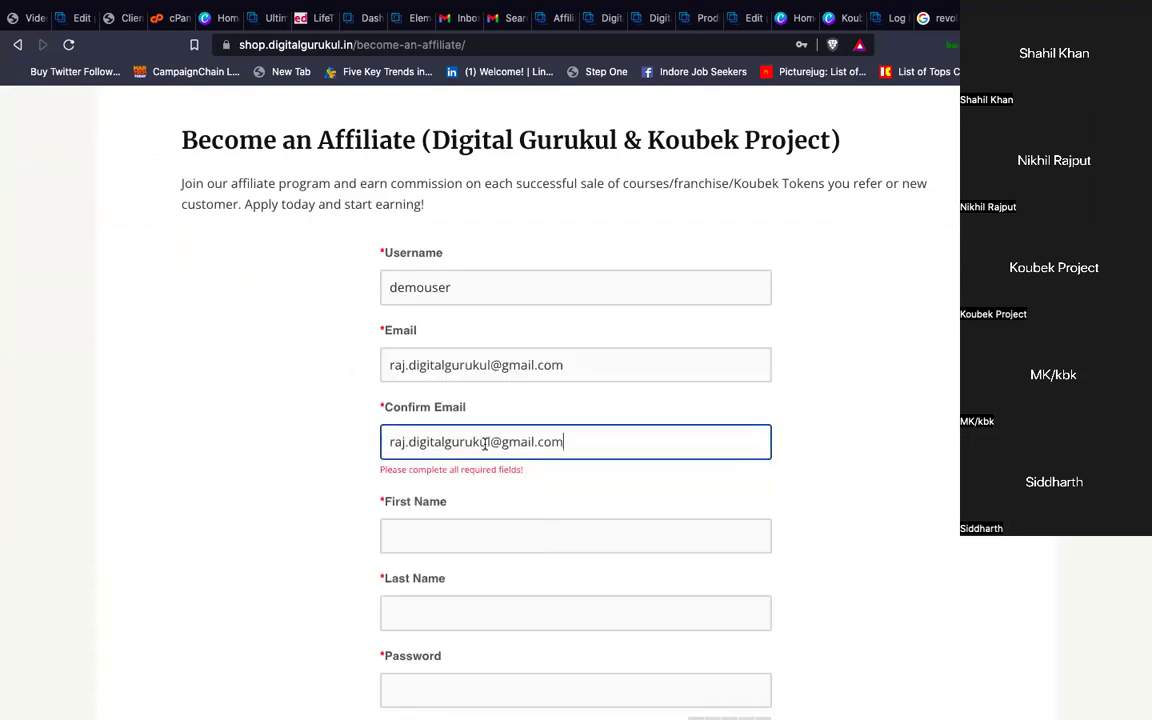
{"action": "left_click", "coordinate": [768, 472]}
Enter first name 'demo' and last name 'user'
{"action": "left_click", "coordinate": [499, 515]}
{"action": "type", "text": "demo"}
{"action": "key", "text": "Tab"}
{"action": "type", "text": "user"}
Enter the account password and accept the terms and conditions
{"action": "scroll", "coordinate": [473, 452], "scroll_direction": "down", "scroll_amount": 3}
{"action": "left_click", "coordinate": [476, 448]}
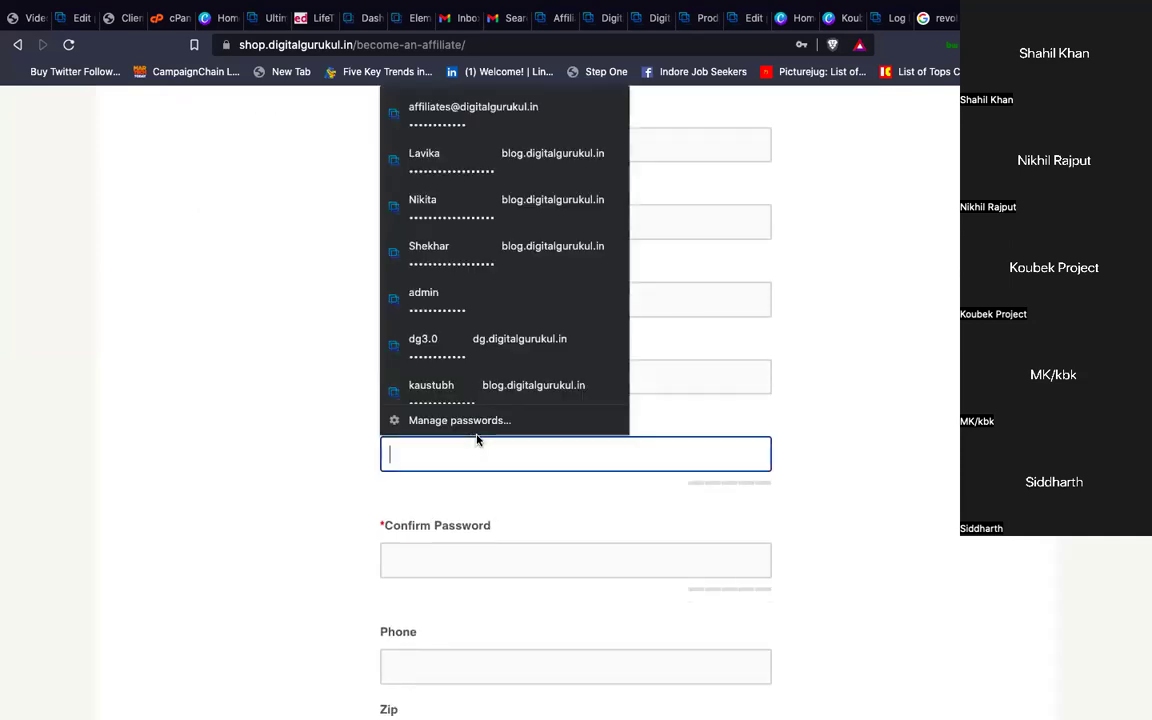
{"action": "left_click", "coordinate": [887, 483]}
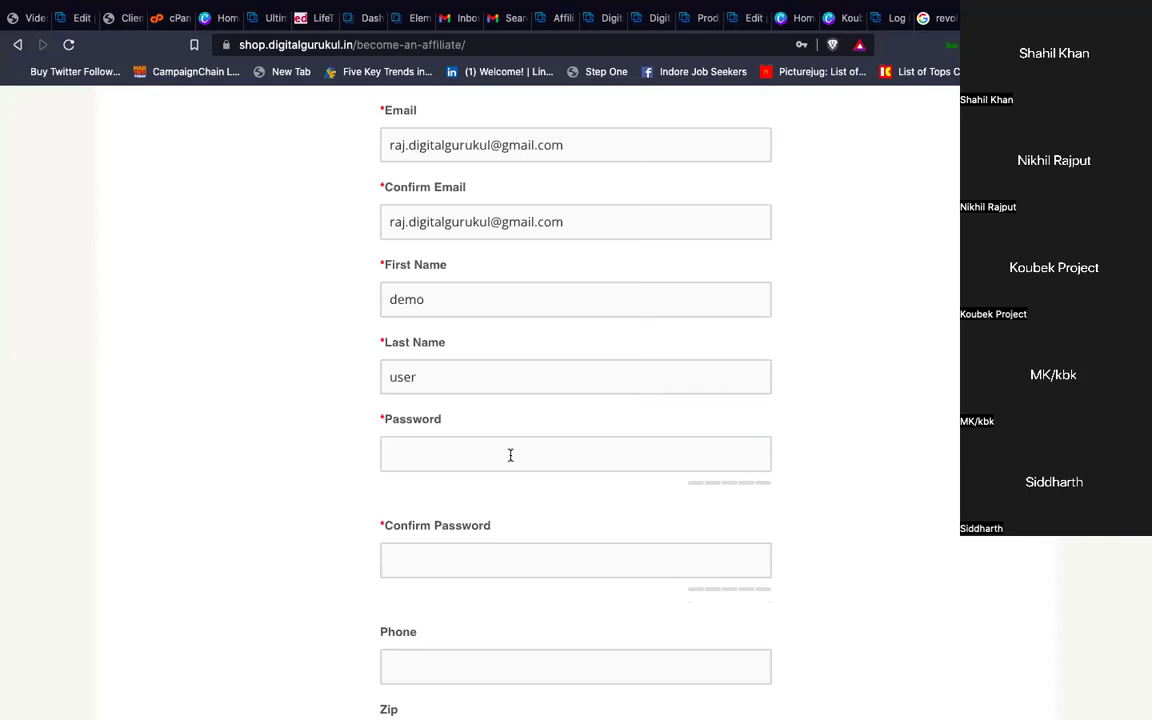
{"action": "left_click", "coordinate": [510, 455]}
{"action": "type", "text": "12"}
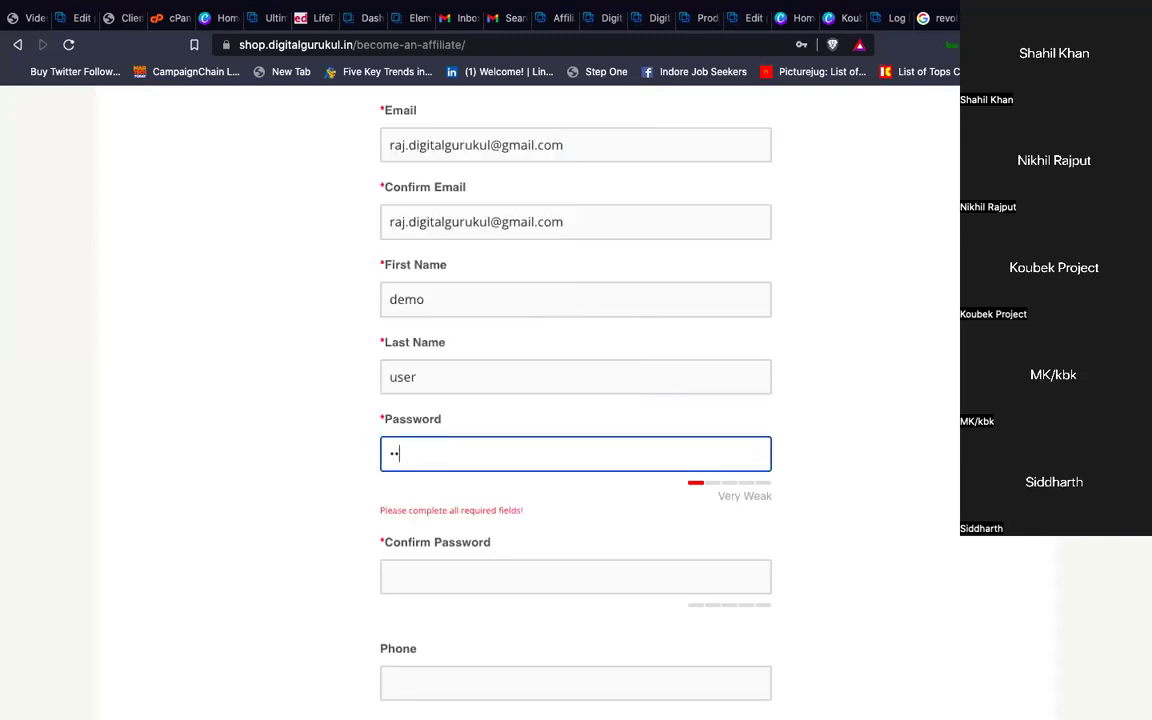
{"action": "type", "text": "3456789"}
{"action": "left_click", "coordinate": [461, 578]}
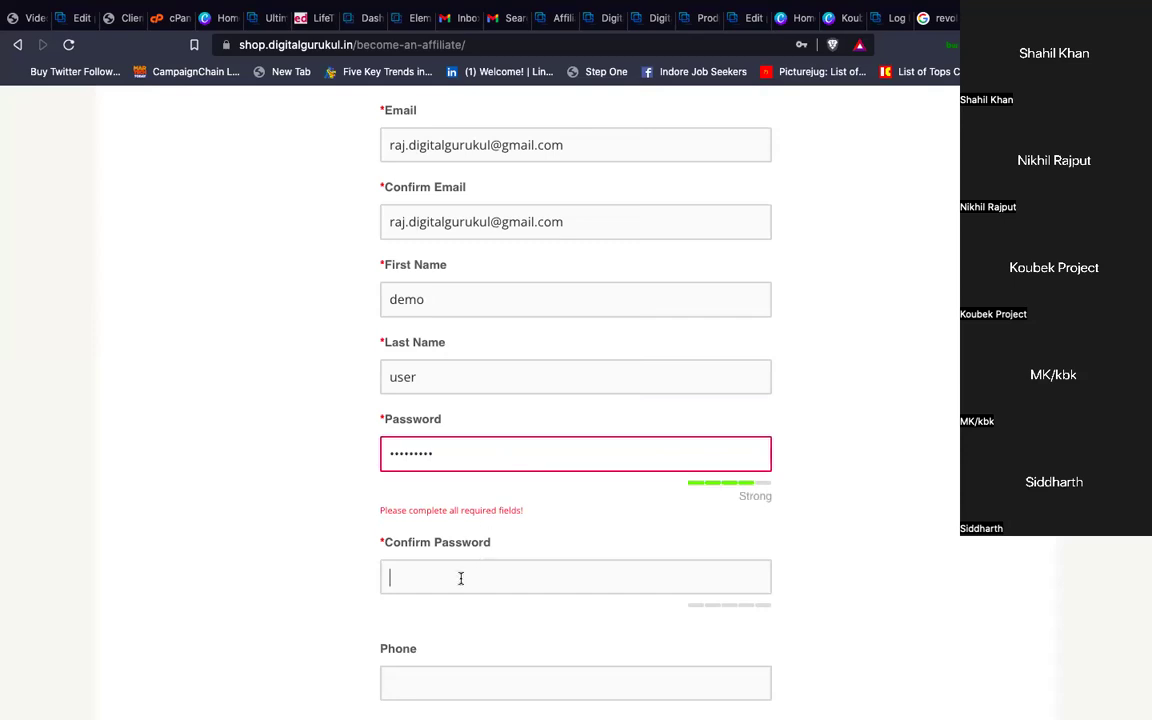
{"action": "type", "text": "123456789"}
{"action": "scroll", "coordinate": [435, 491], "scroll_direction": "down", "scroll_amount": 3}
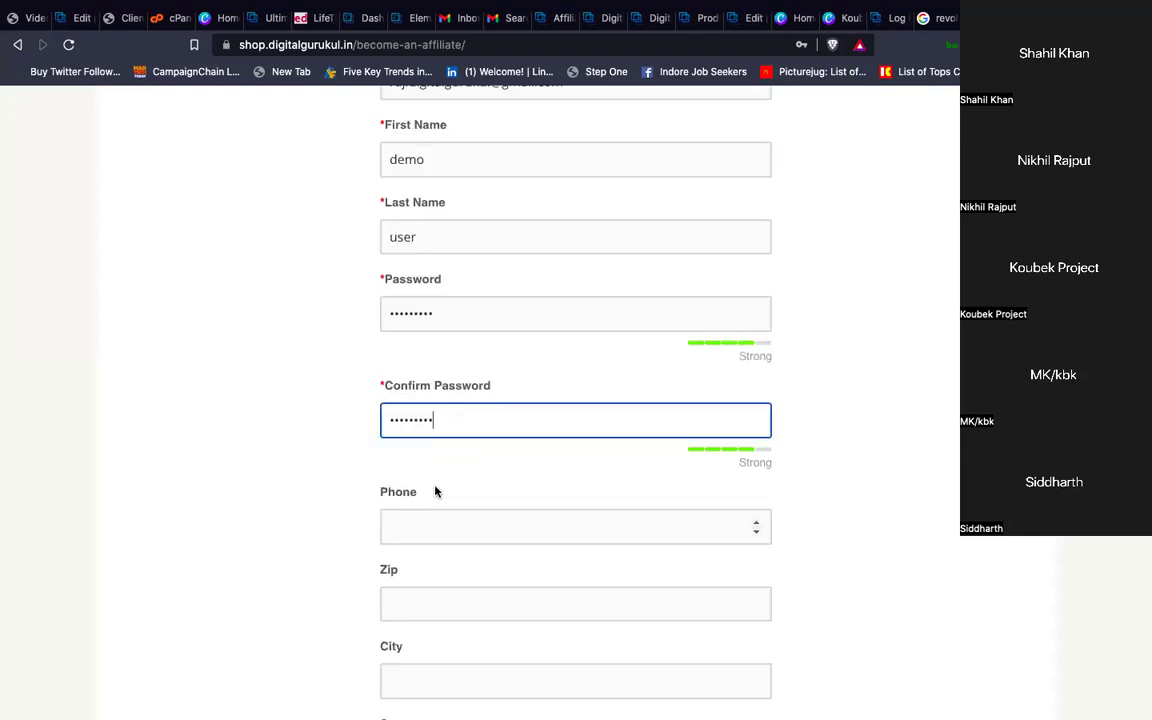
{"action": "scroll", "coordinate": [435, 491], "scroll_direction": "down", "scroll_amount": 5}
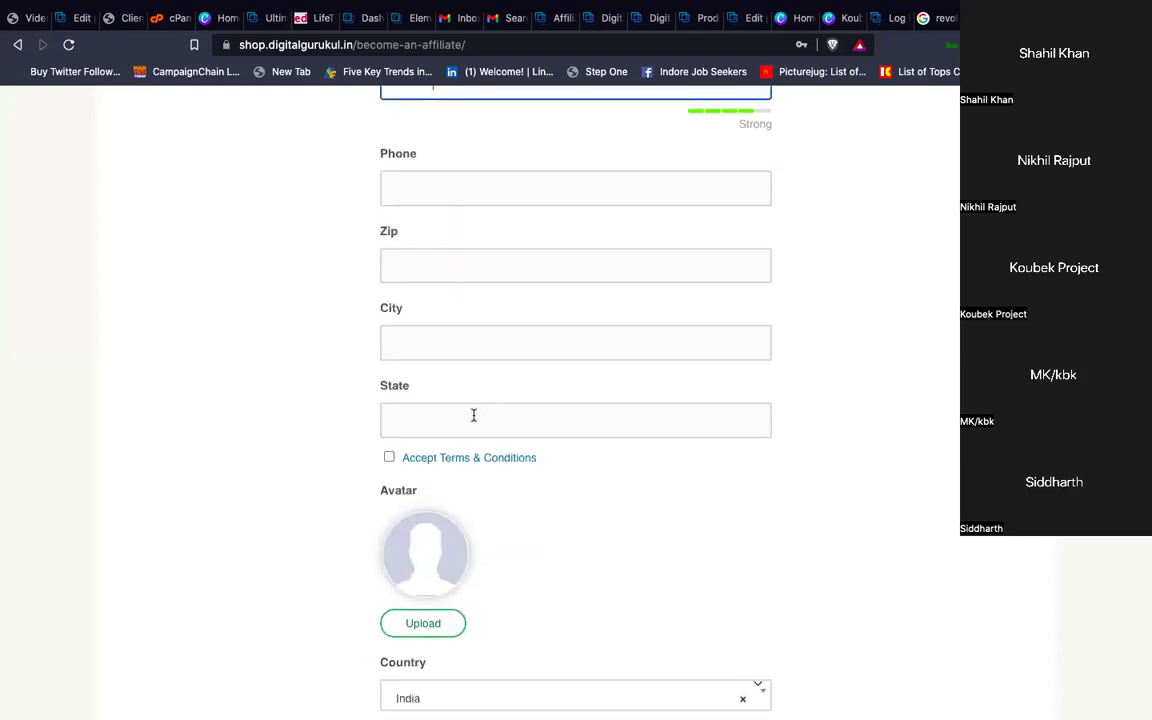
{"action": "left_click", "coordinate": [389, 457]}
Enter the wallet ID and submit the affiliate registration
{"action": "scroll", "coordinate": [617, 482], "scroll_direction": "down", "scroll_amount": 3}
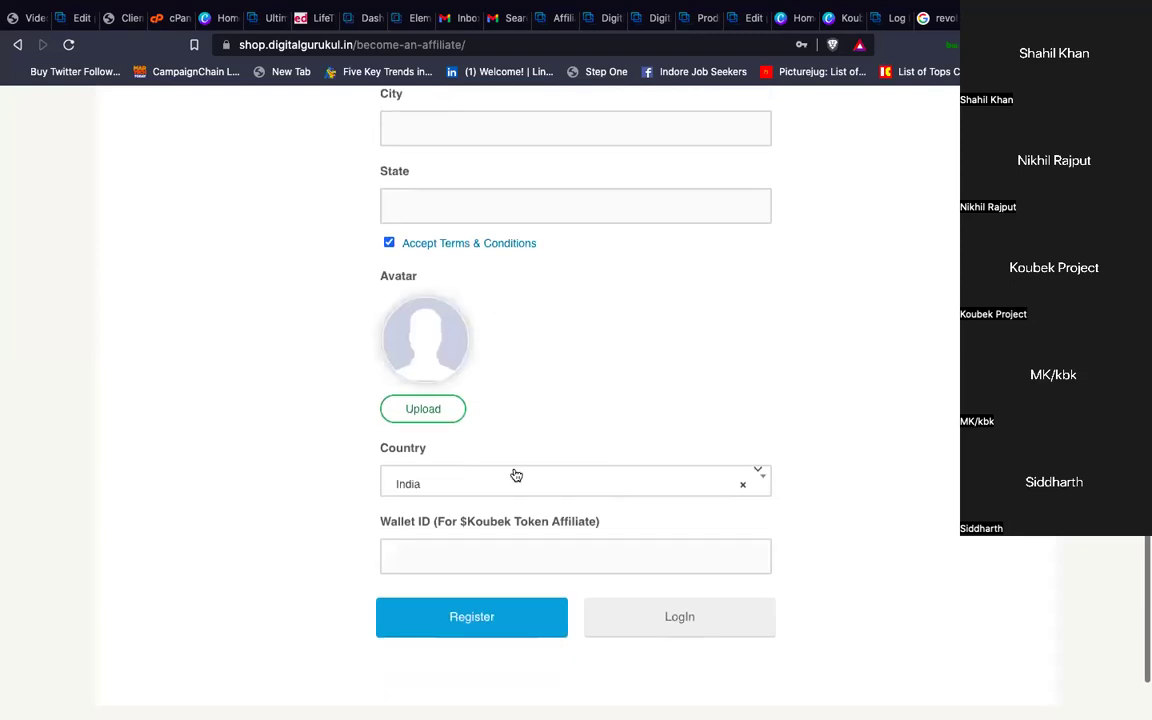
{"action": "left_click", "coordinate": [454, 567]}
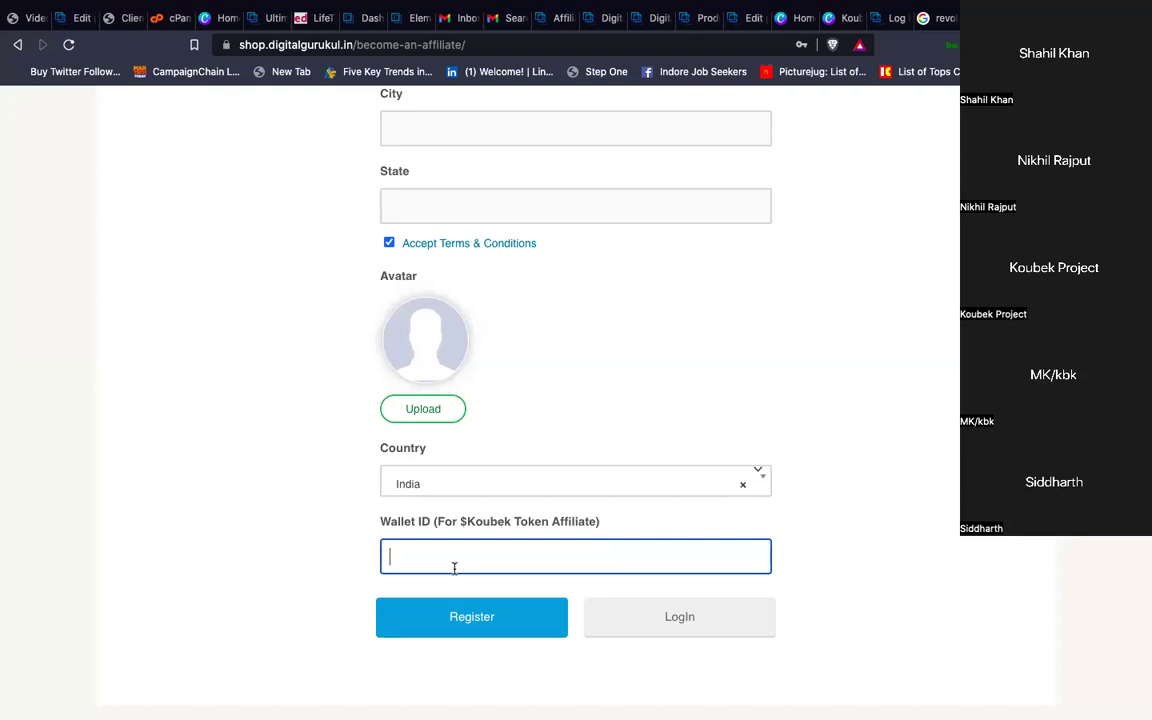
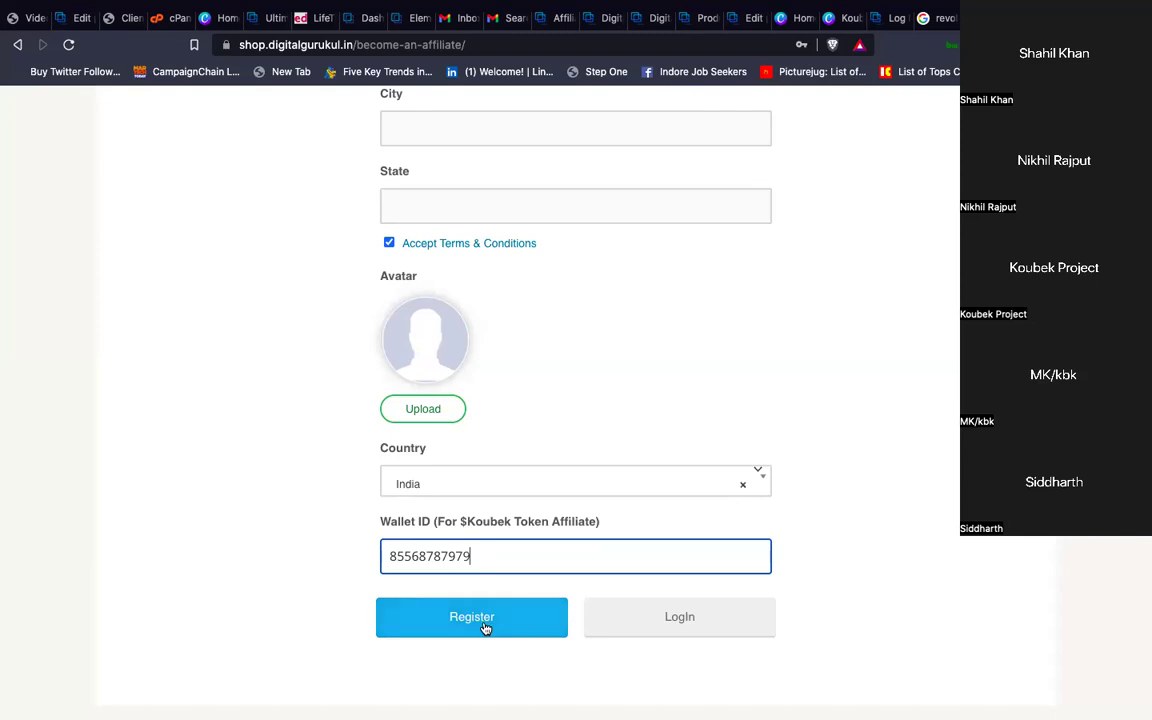
{"action": "scroll", "coordinate": [594, 492], "scroll_direction": "up", "scroll_amount": 10}
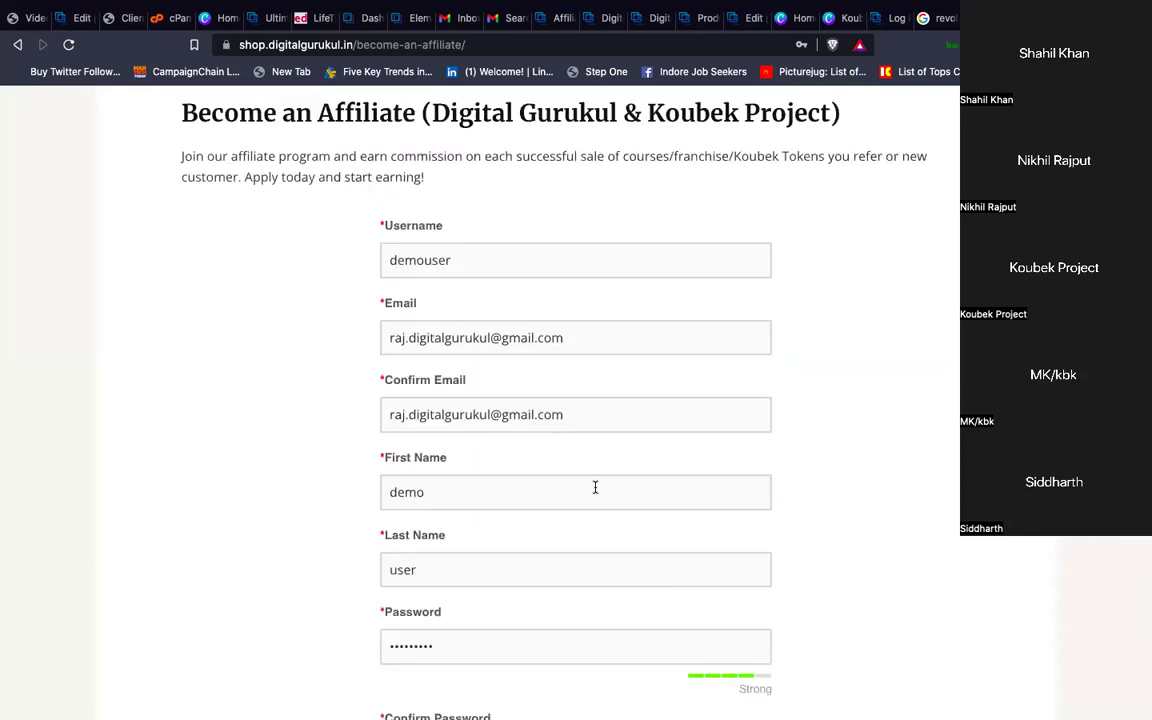
{"action": "scroll", "coordinate": [595, 490], "scroll_direction": "up", "scroll_amount": 2}
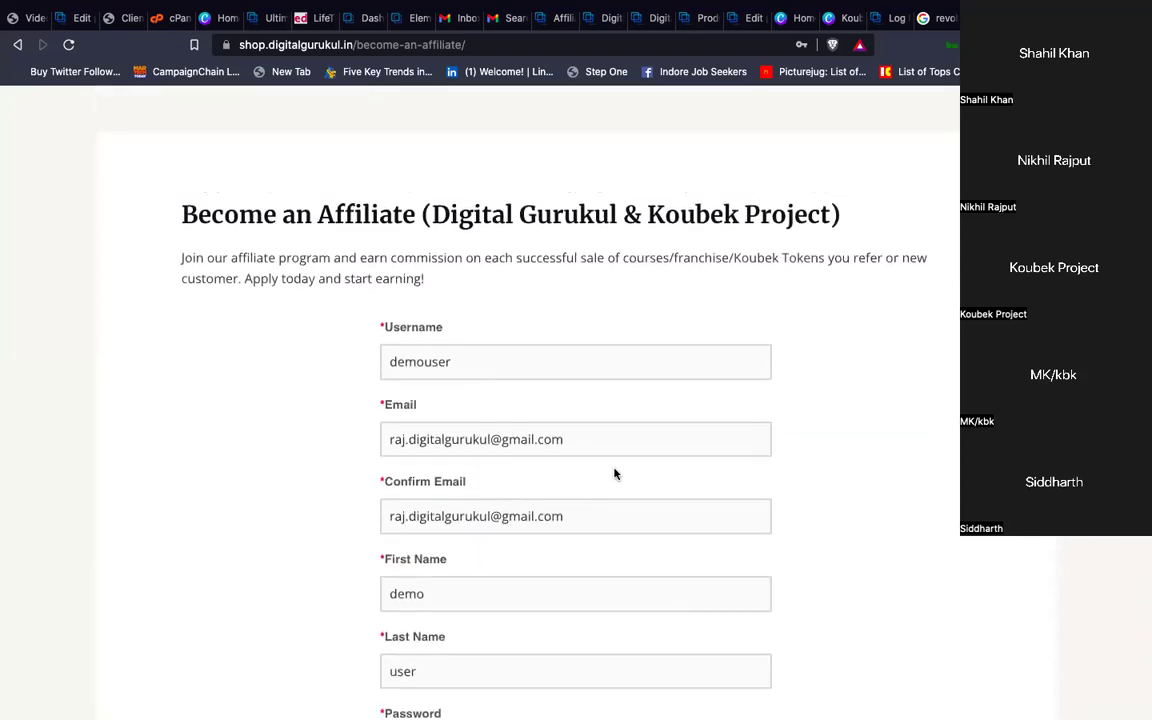
{"action": "scroll", "coordinate": [615, 470], "scroll_direction": "down", "scroll_amount": 8}
{"action": "left_click", "coordinate": [477, 520]}
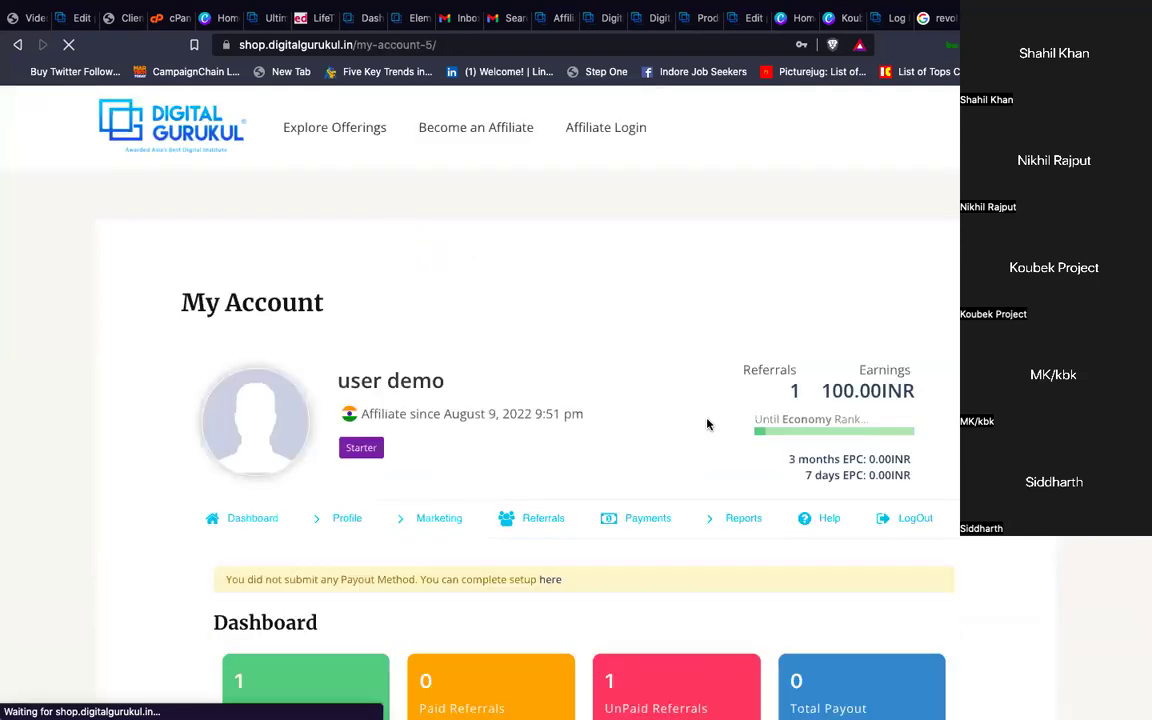
{"action": "scroll", "coordinate": [617, 489], "scroll_direction": "down", "scroll_amount": 2}
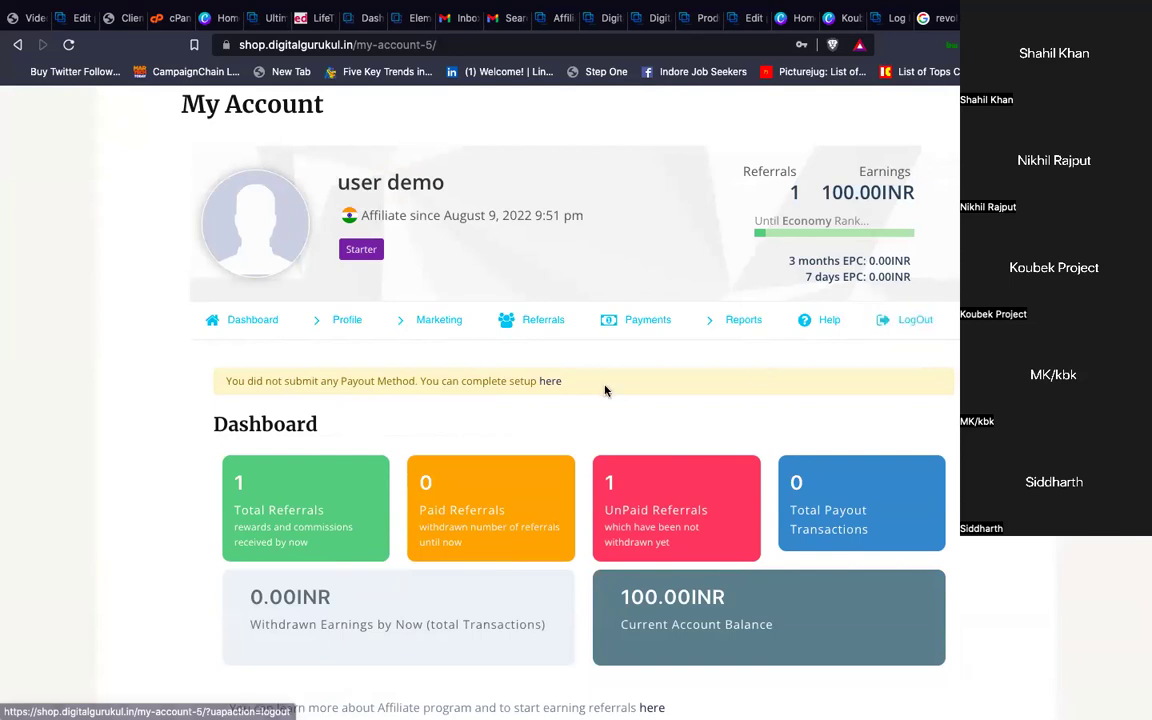
{"action": "scroll", "coordinate": [605, 391], "scroll_direction": "up", "scroll_amount": 3}
{"action": "scroll", "coordinate": [605, 391], "scroll_direction": "down", "scroll_amount": 3}
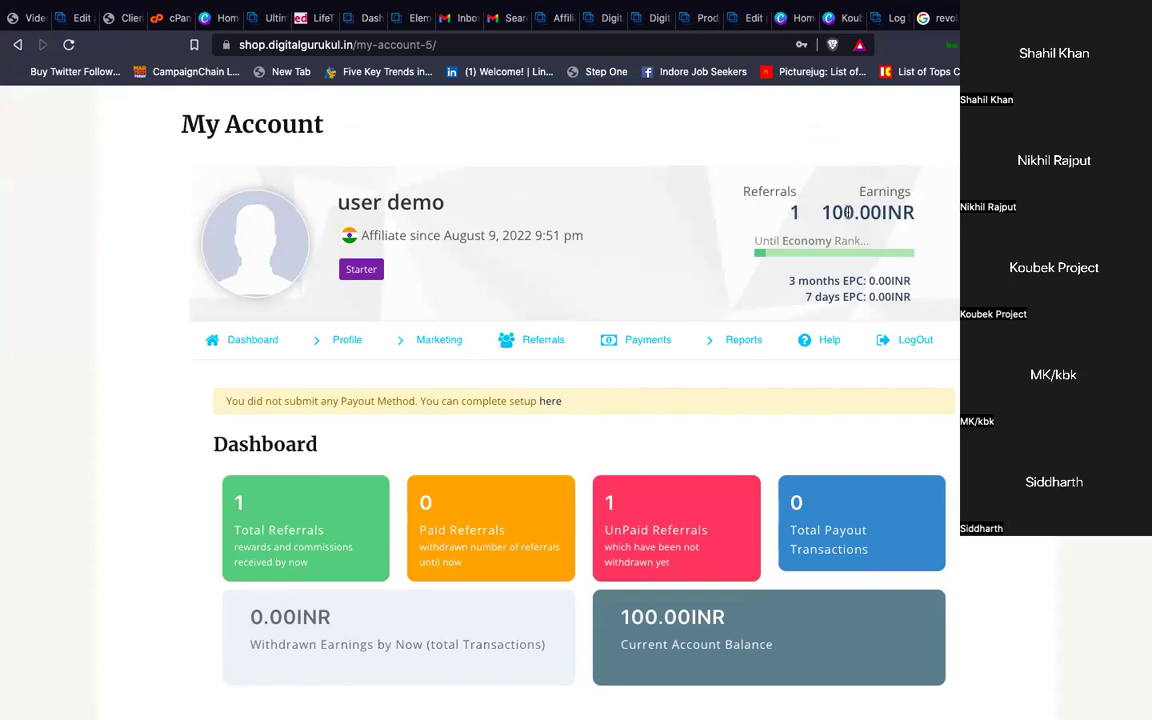
{"action": "double_click", "coordinate": [848, 212]}
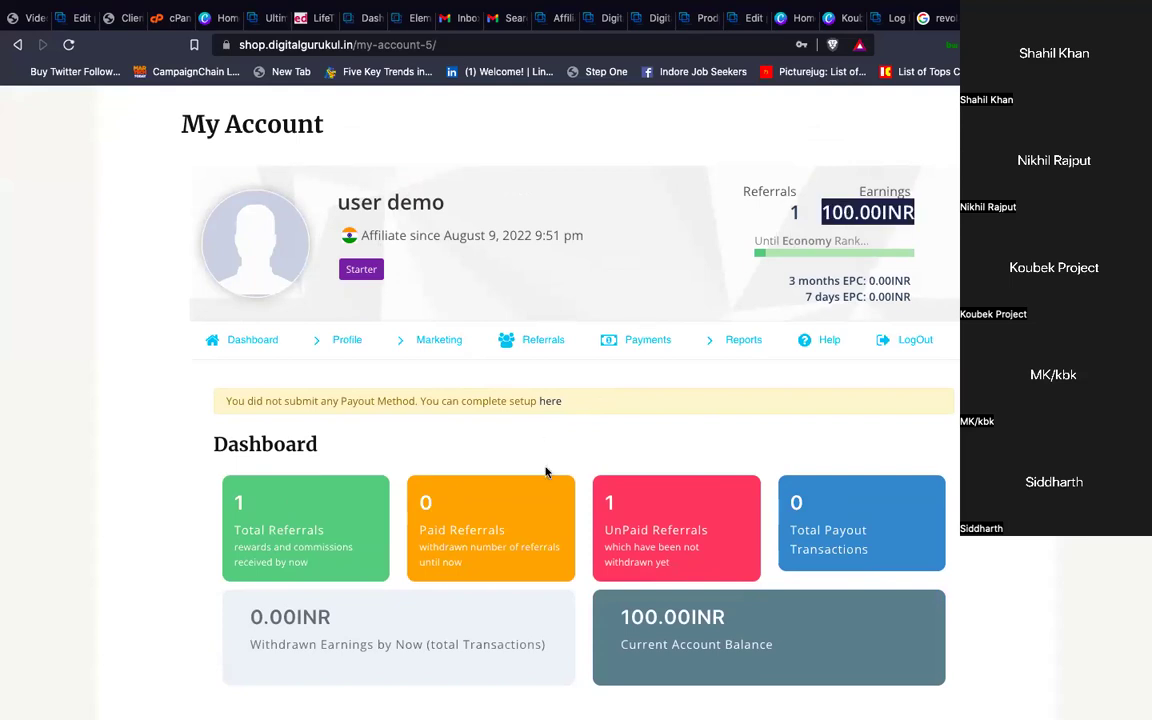
{"action": "scroll", "coordinate": [545, 470], "scroll_direction": "down", "scroll_amount": 2}
{"action": "scroll", "coordinate": [570, 414], "scroll_direction": "down", "scroll_amount": 1}
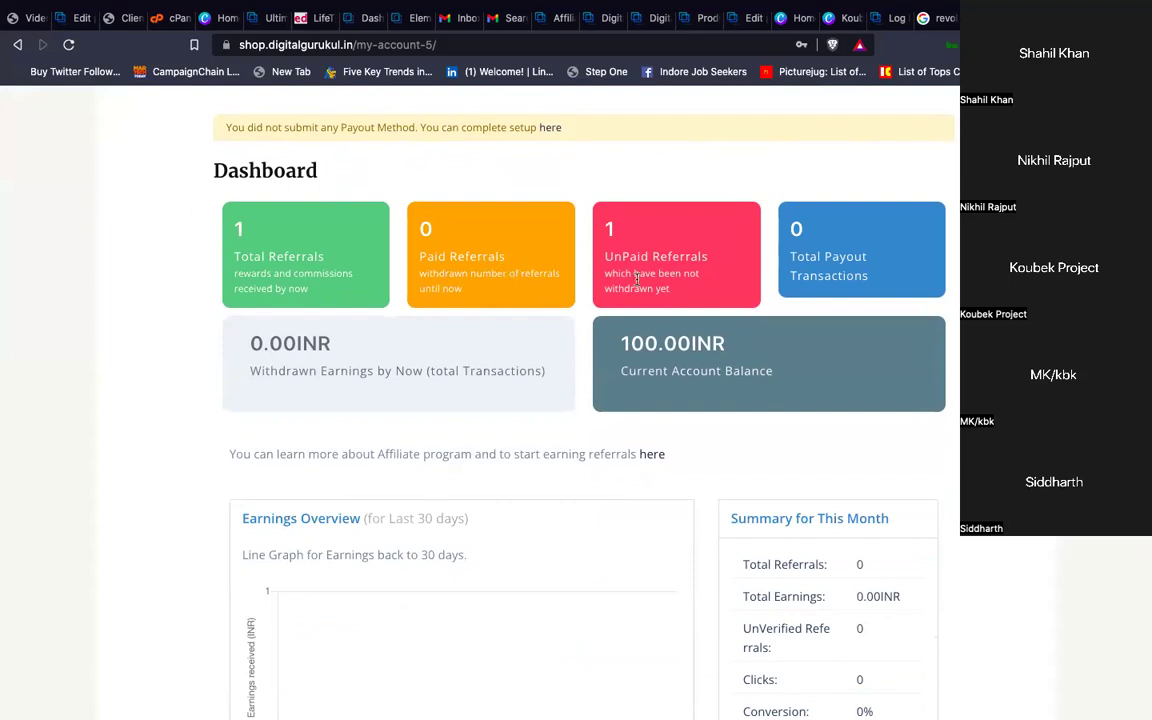
{"action": "scroll", "coordinate": [620, 409], "scroll_direction": "down", "scroll_amount": 2}
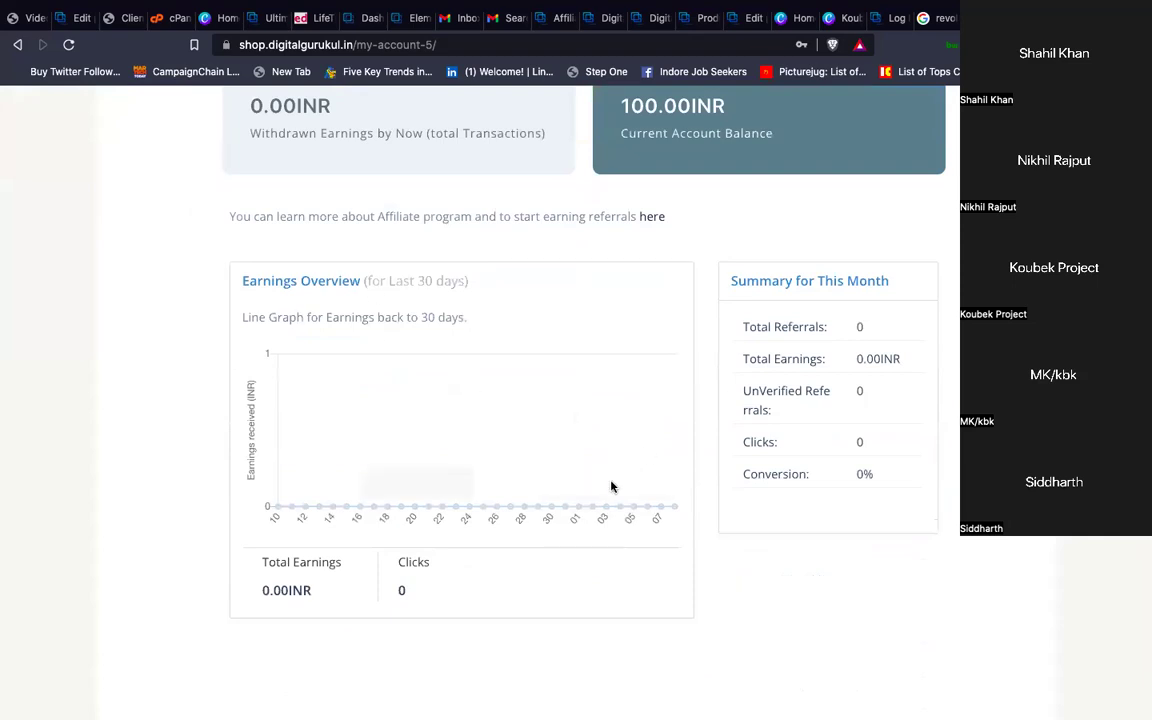
{"action": "mouse_move", "coordinate": [431, 502]}
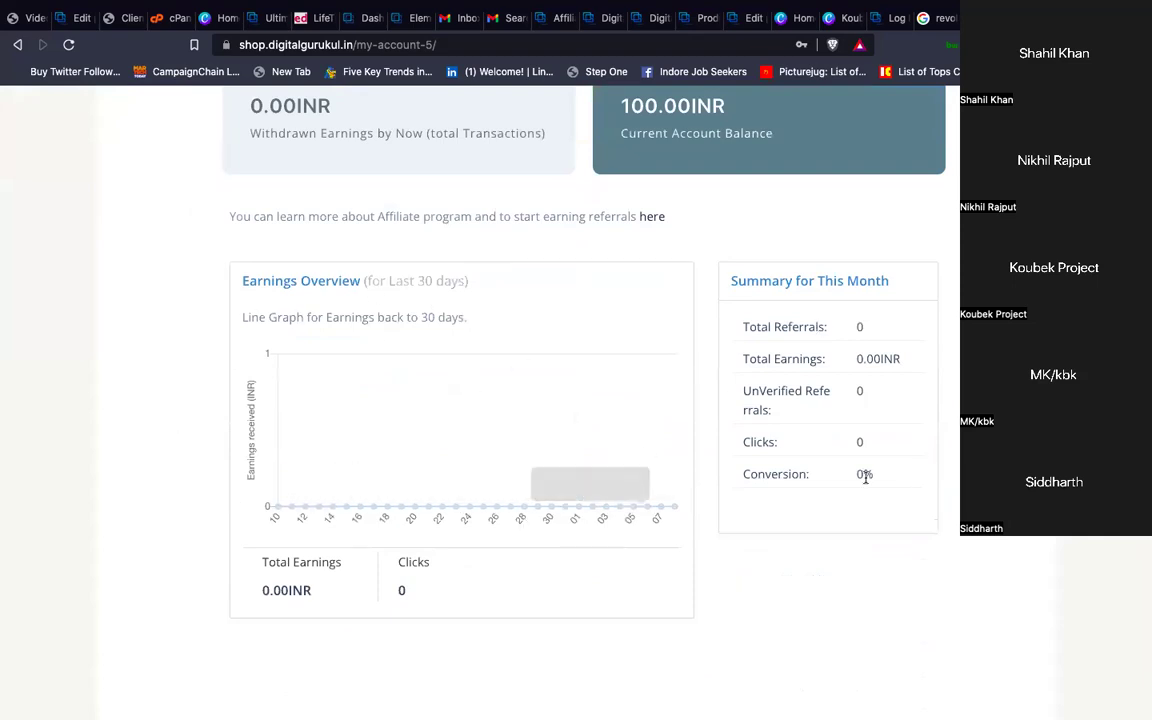
{"action": "mouse_move", "coordinate": [675, 476]}
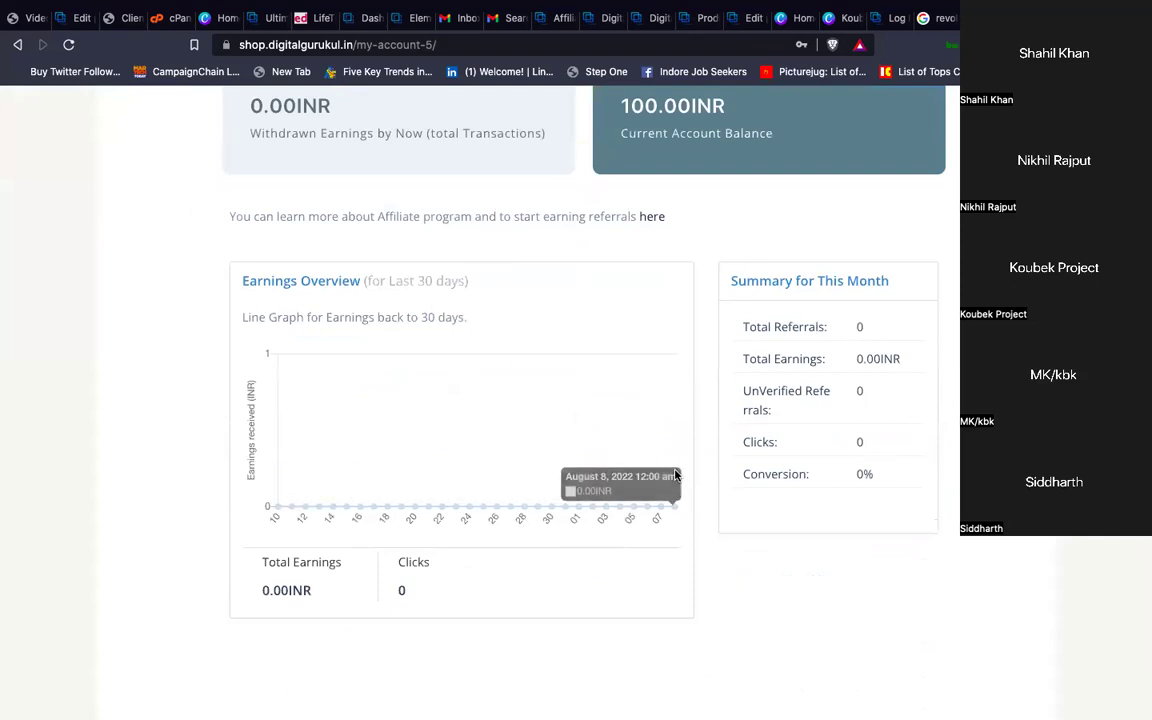
{"action": "scroll", "coordinate": [675, 476], "scroll_direction": "down", "scroll_amount": 1}
{"action": "scroll", "coordinate": [675, 476], "scroll_direction": "up", "scroll_amount": 5}
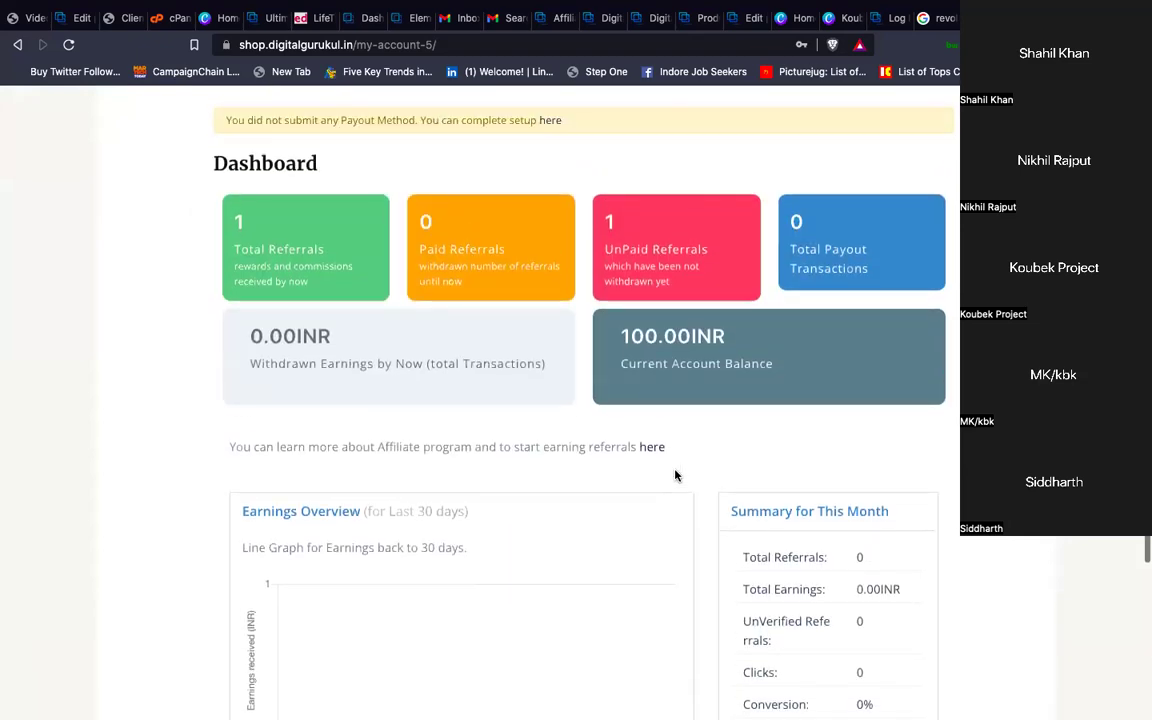
{"action": "scroll", "coordinate": [675, 476], "scroll_direction": "down", "scroll_amount": 1}
{"action": "scroll", "coordinate": [674, 476], "scroll_direction": "up", "scroll_amount": 3}
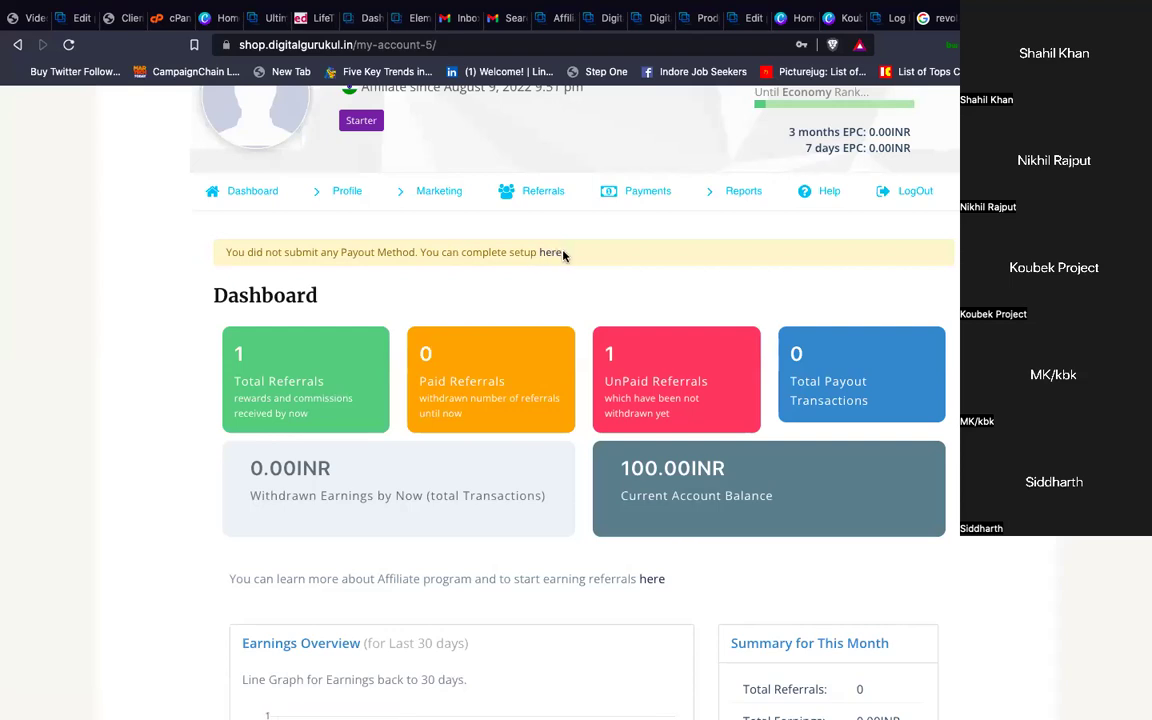
Choose 'Pay me by Direct Deposit' with bank details left blank, then return to the dashboard
{"action": "left_click", "coordinate": [555, 257]}
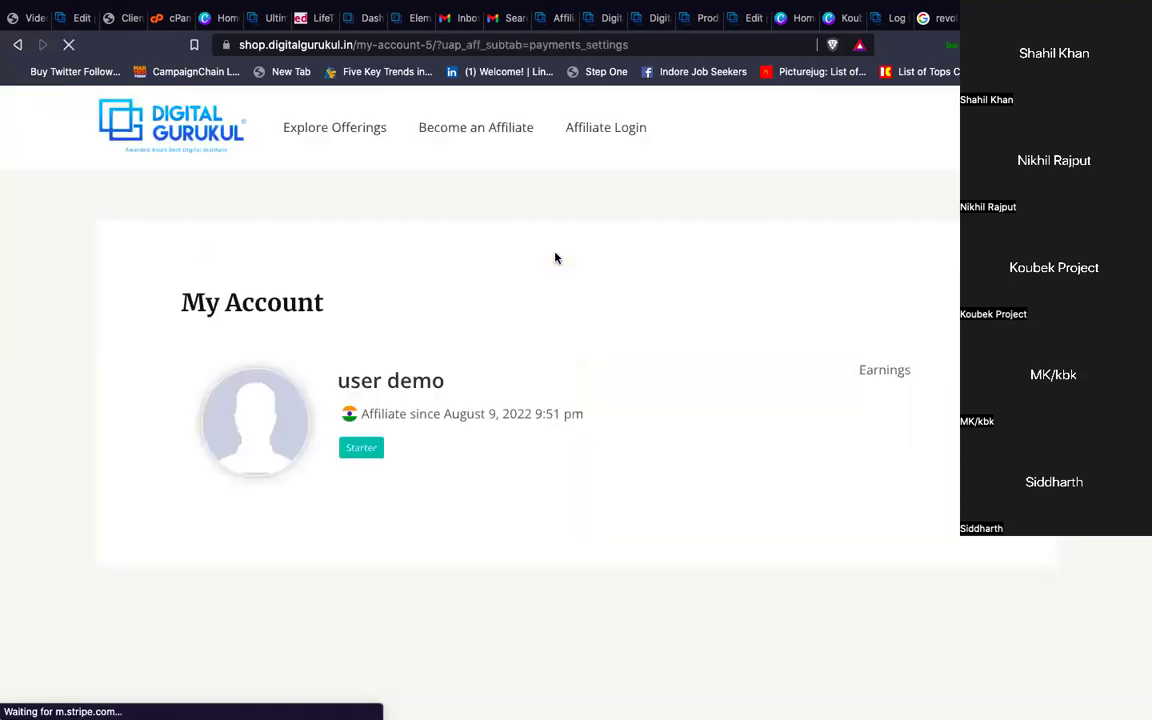
{"action": "scroll", "coordinate": [579, 444], "scroll_direction": "down", "scroll_amount": 5}
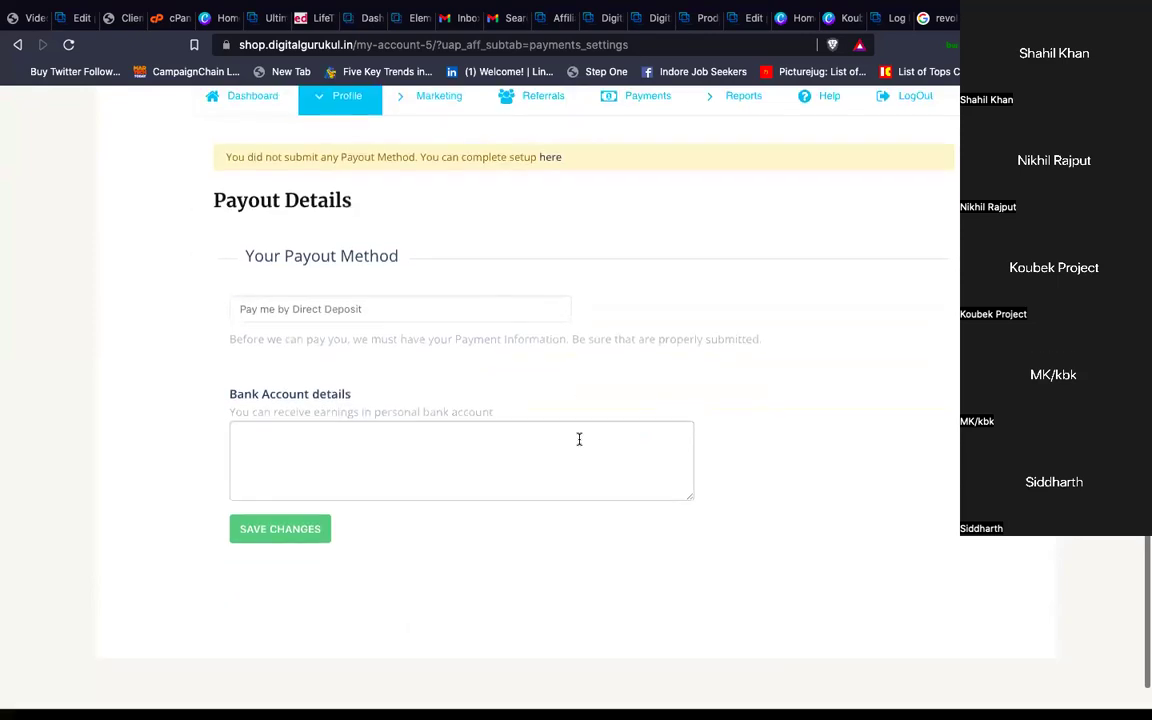
{"action": "left_click", "coordinate": [364, 310]}
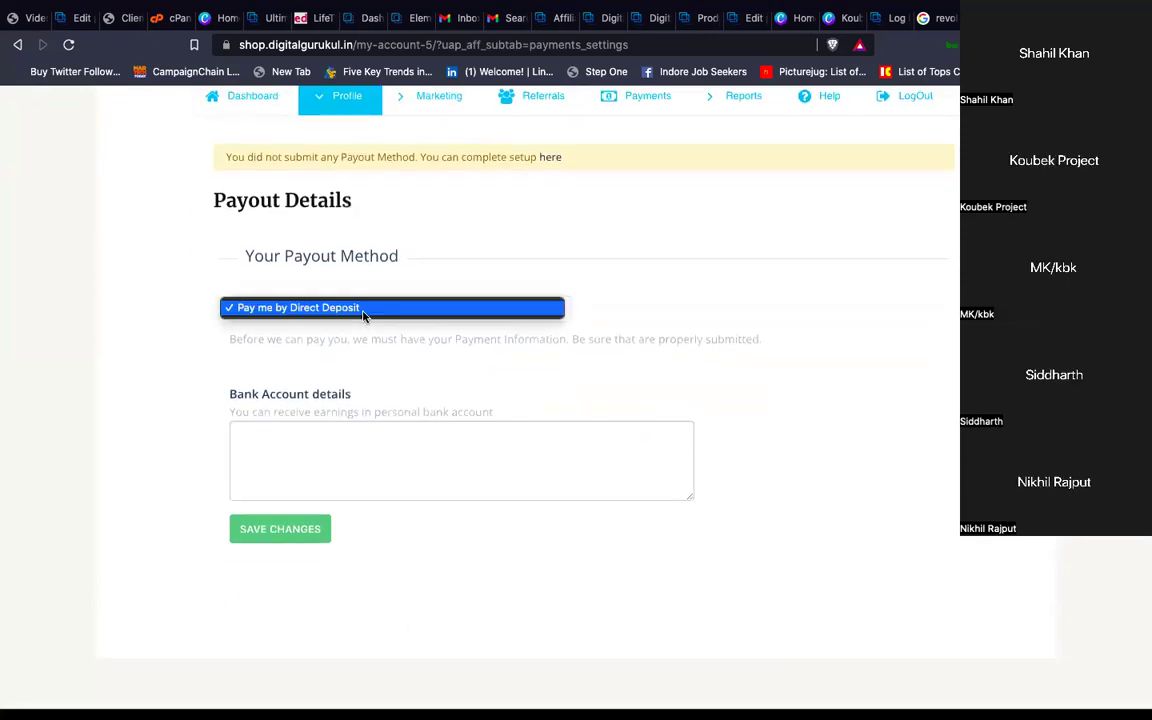
{"action": "left_click", "coordinate": [363, 312]}
{"action": "left_click", "coordinate": [342, 456]}
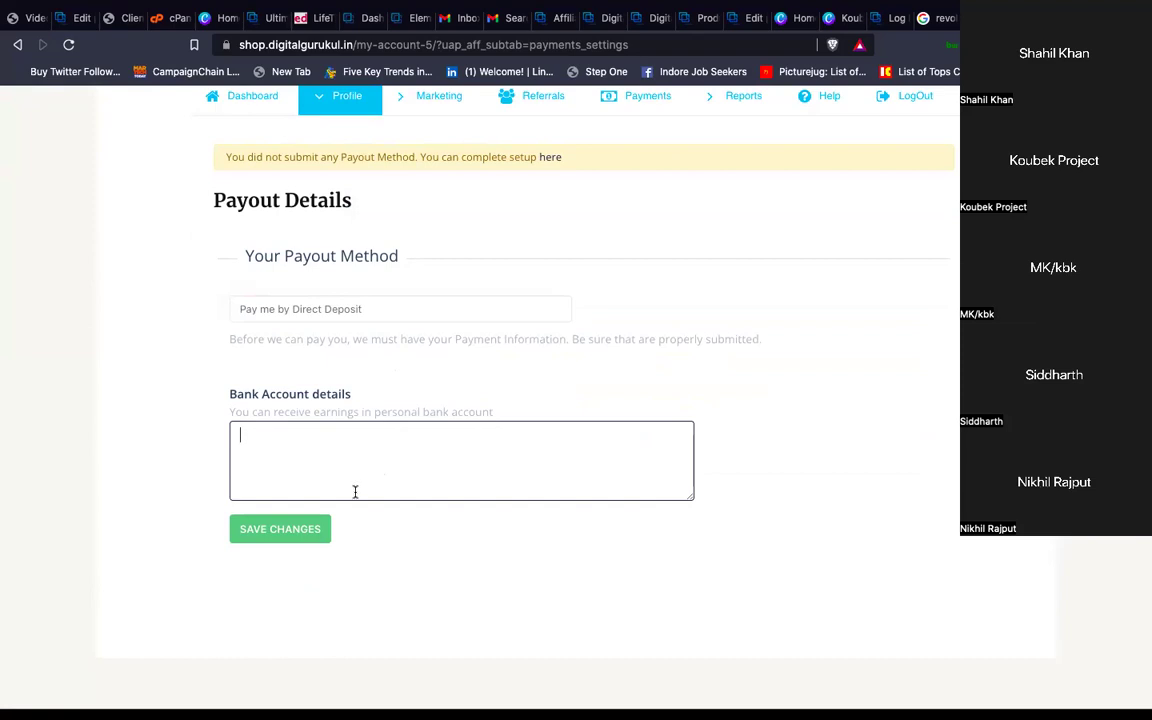
{"action": "scroll", "coordinate": [485, 388], "scroll_direction": "up", "scroll_amount": 3}
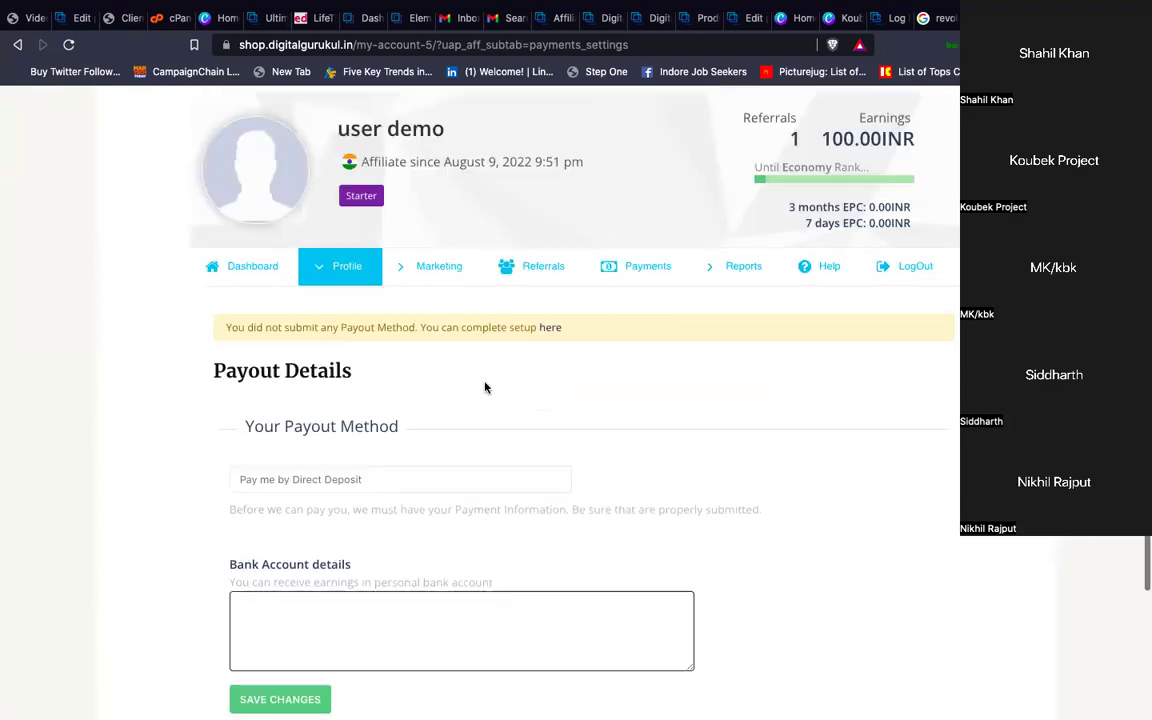
{"action": "left_click", "coordinate": [254, 267]}
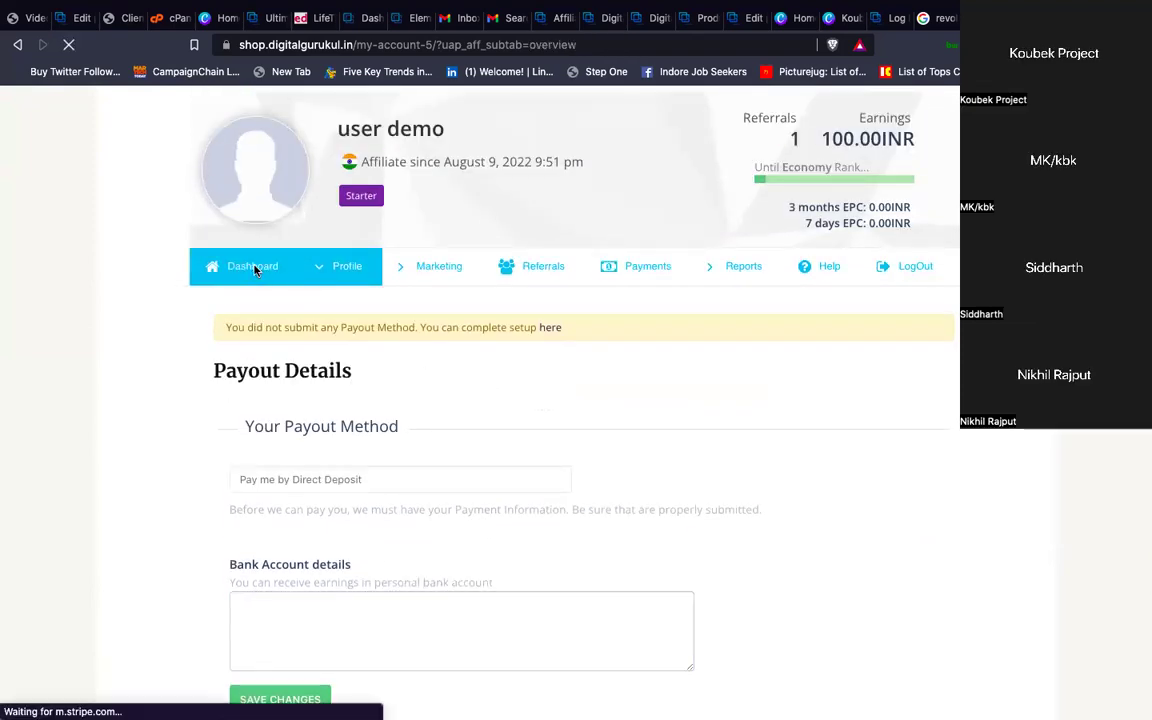
Open the Affiliate Links page from the Marketing menu
{"action": "scroll", "coordinate": [518, 406], "scroll_direction": "down", "scroll_amount": 4}
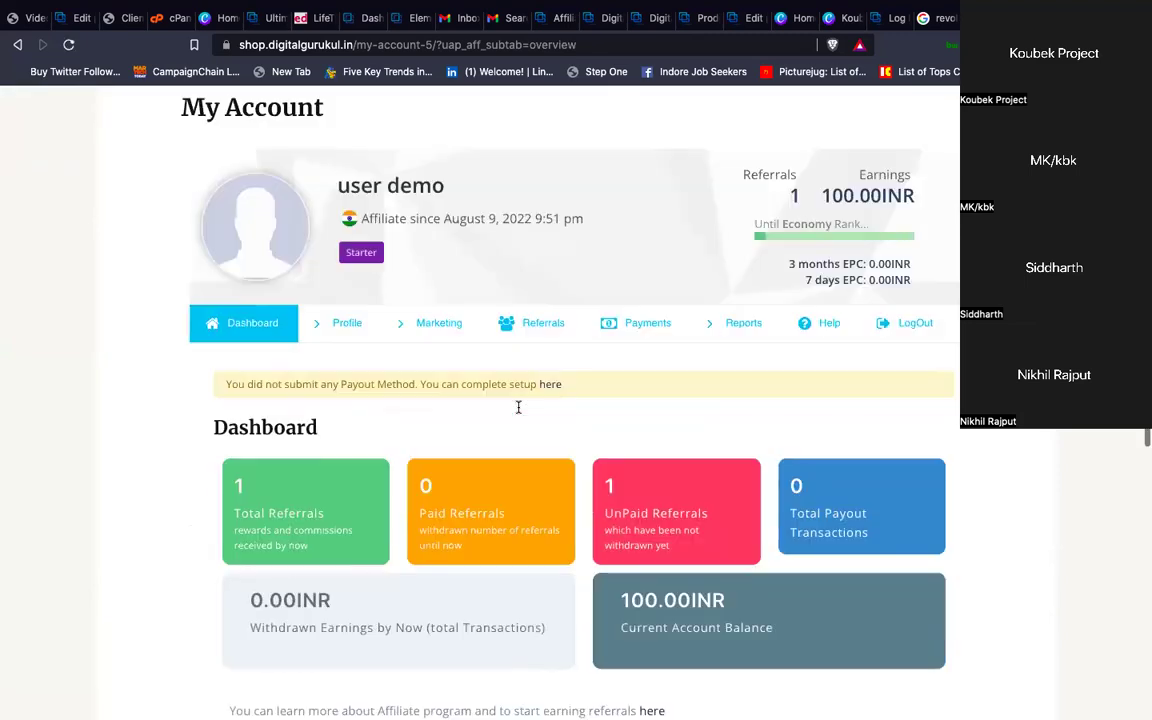
{"action": "mouse_move", "coordinate": [413, 273]}
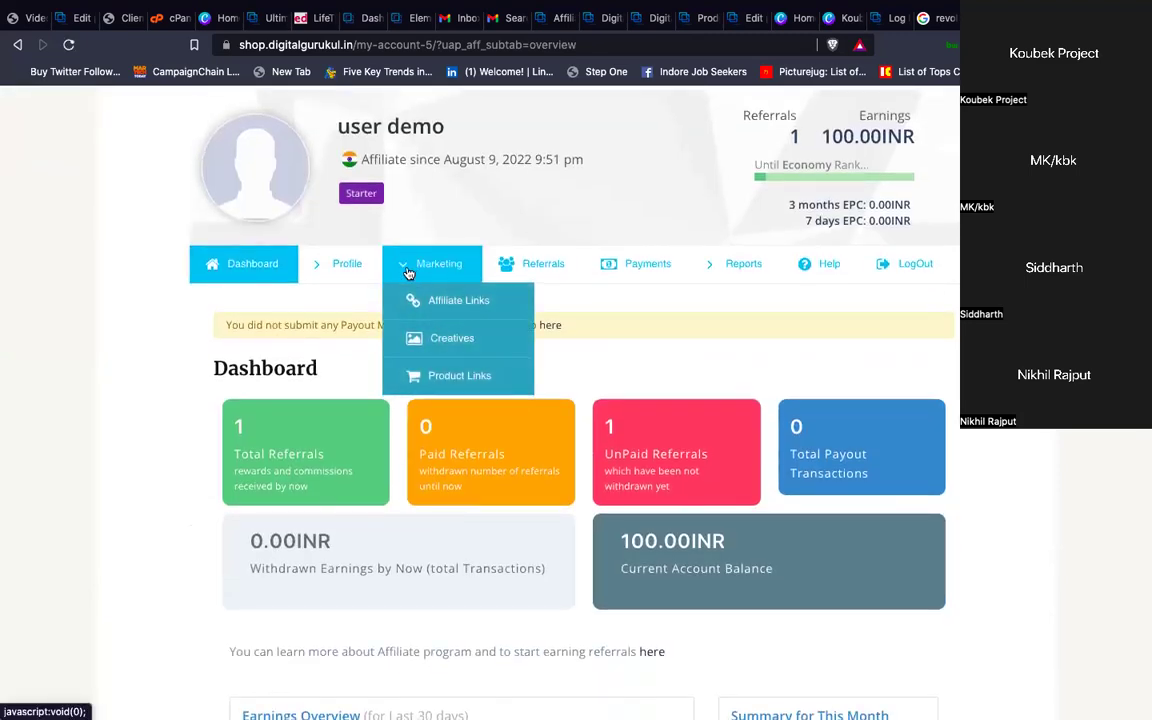
{"action": "mouse_move", "coordinate": [330, 270]}
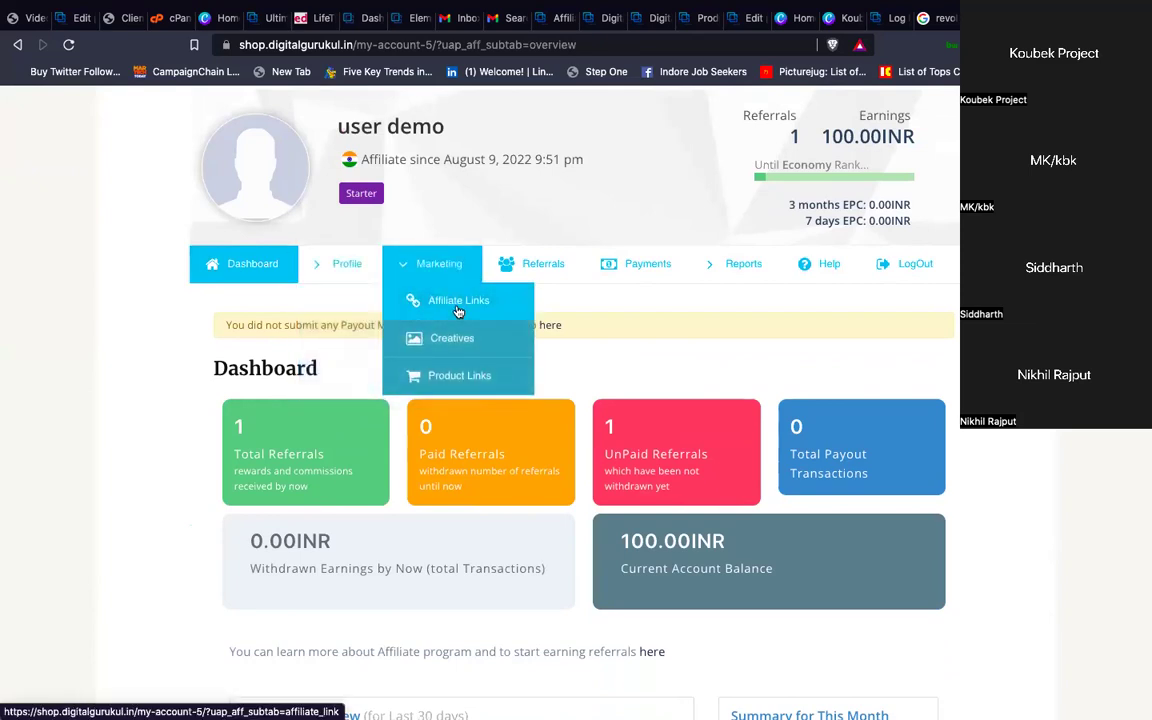
{"action": "left_click", "coordinate": [457, 312]}
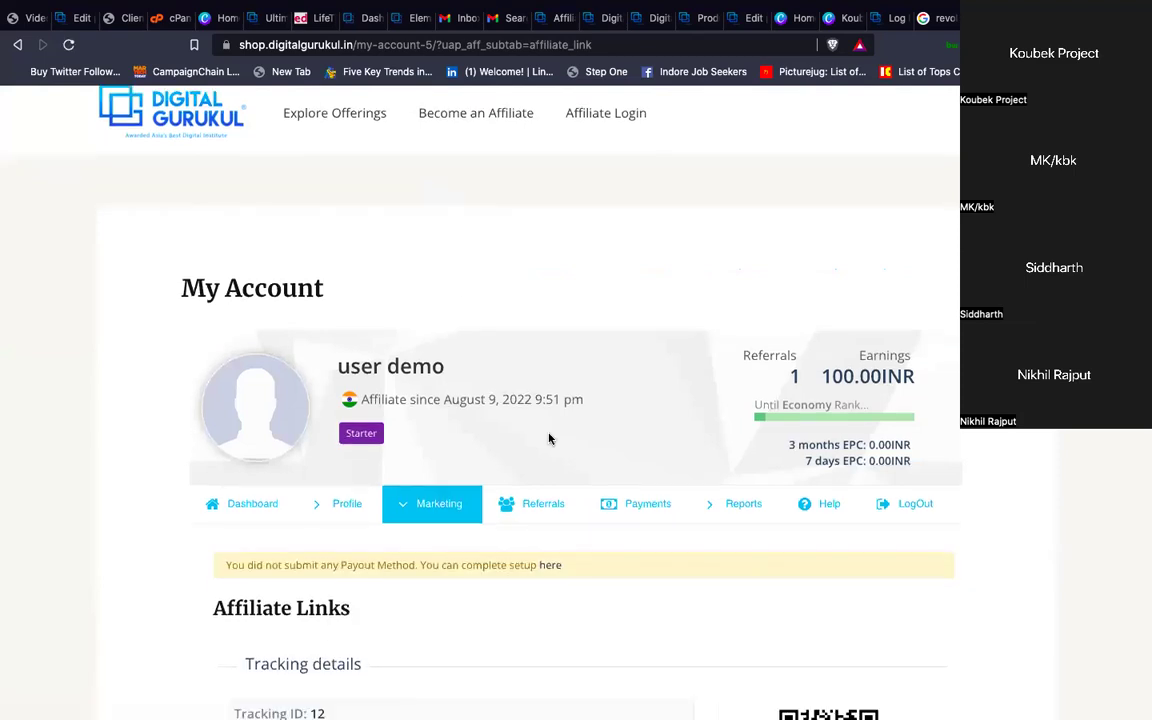
{"action": "scroll", "coordinate": [548, 438], "scroll_direction": "down", "scroll_amount": 5}
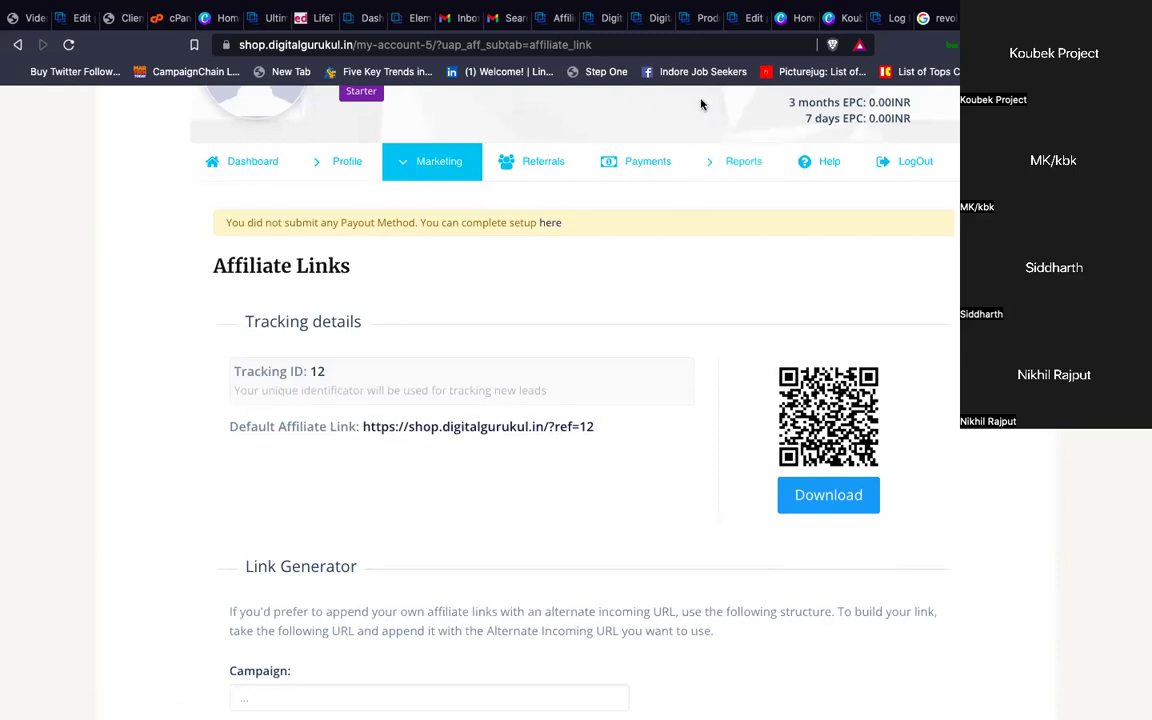
{"action": "scroll", "coordinate": [624, 405], "scroll_direction": "down", "scroll_amount": 2}
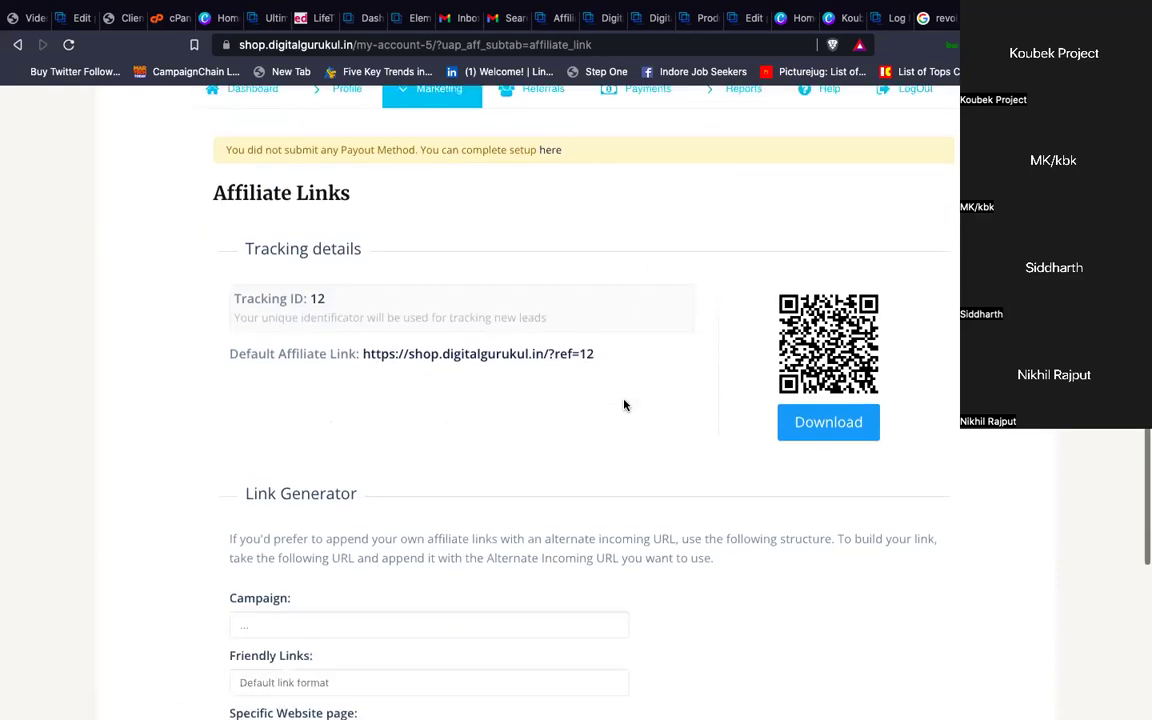
{"action": "scroll", "coordinate": [624, 405], "scroll_direction": "down", "scroll_amount": 2}
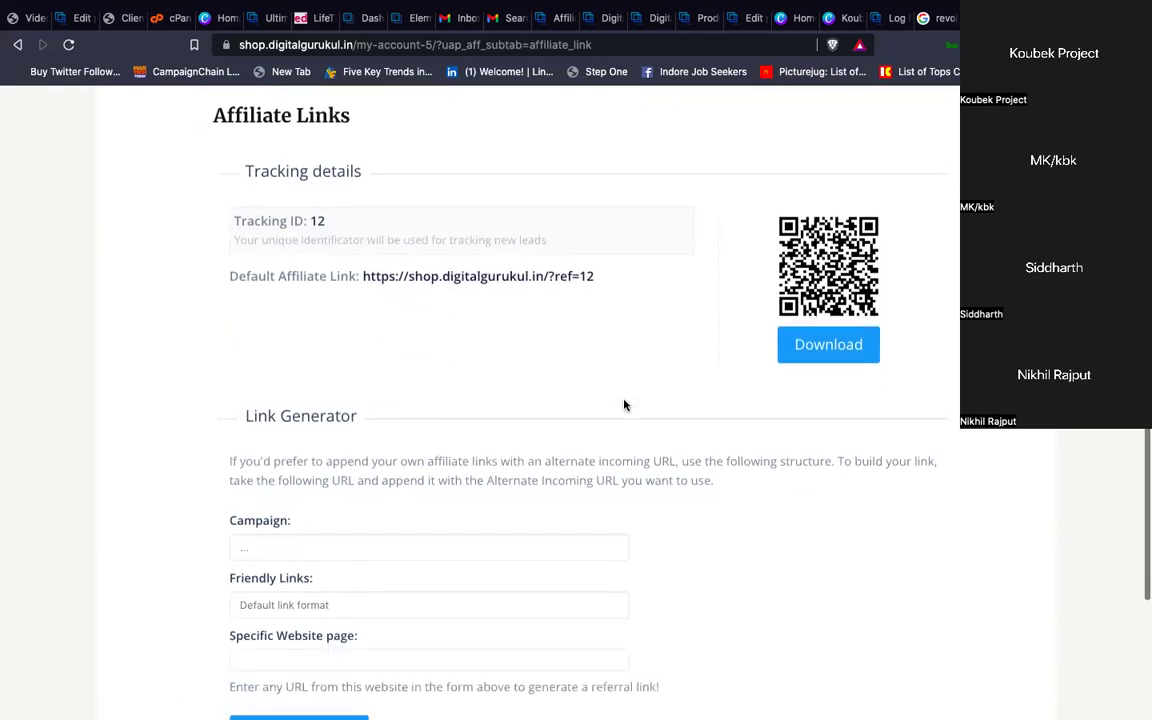
{"action": "scroll", "coordinate": [624, 405], "scroll_direction": "up", "scroll_amount": 2}
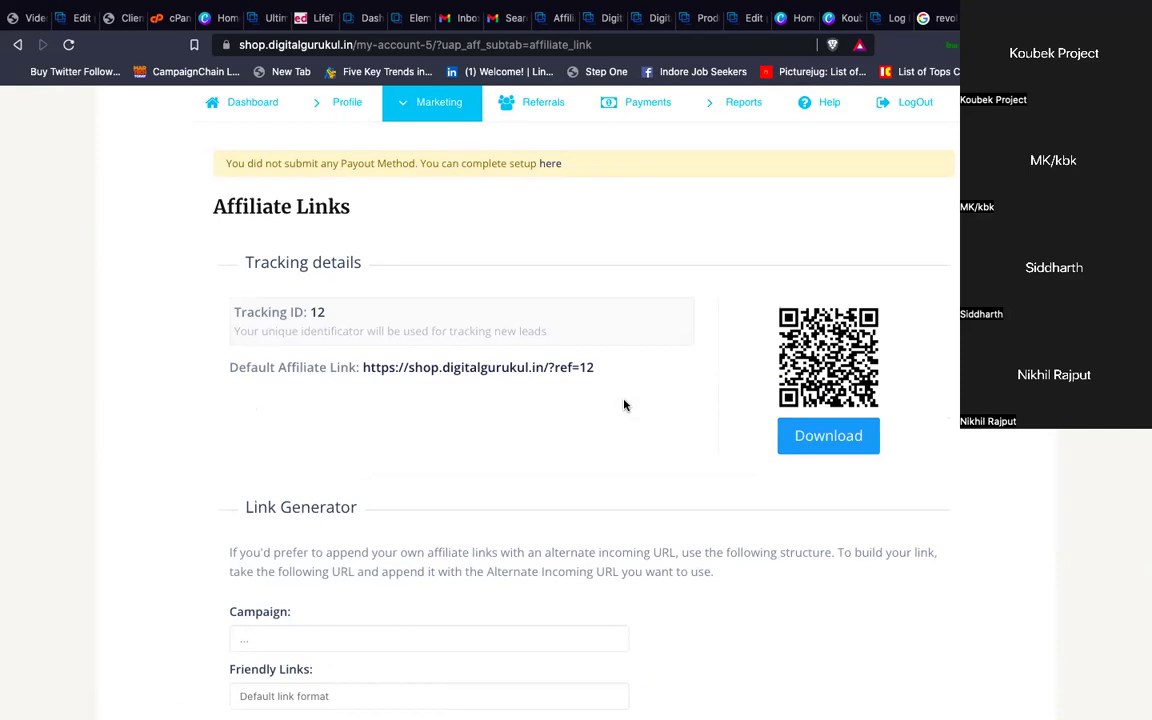
{"action": "scroll", "coordinate": [624, 405], "scroll_direction": "up", "scroll_amount": 1}
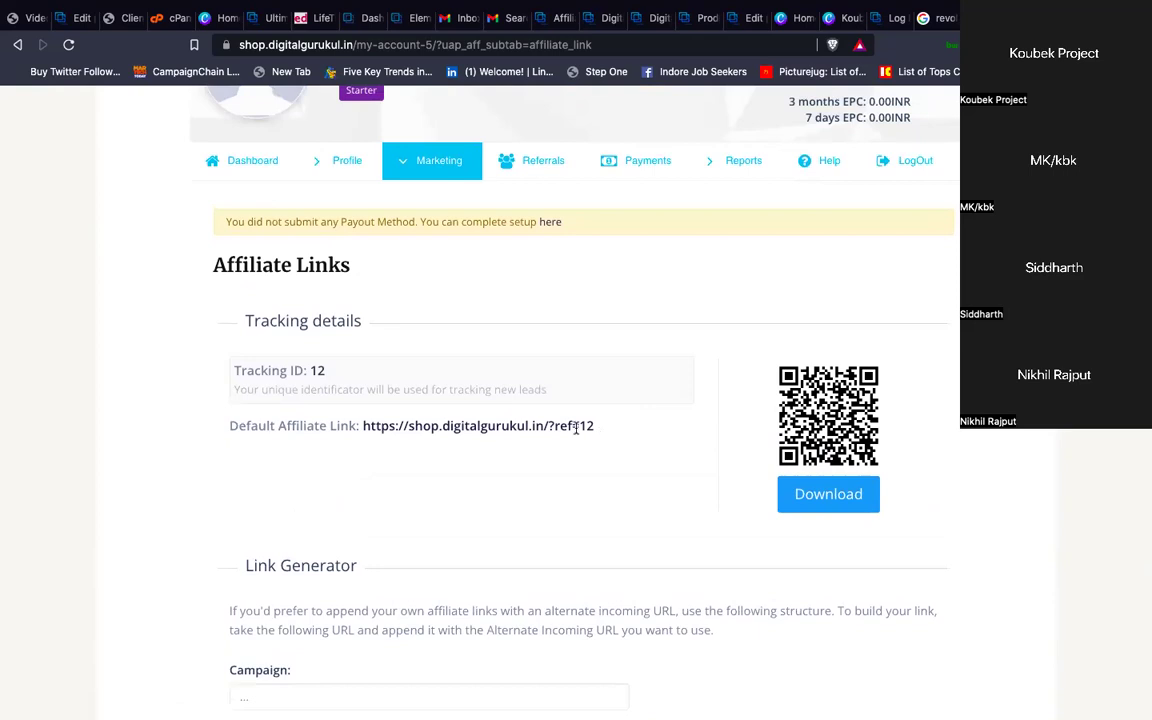
{"action": "left_click_drag", "start_coordinate": [576, 428], "coordinate": [360, 428]}
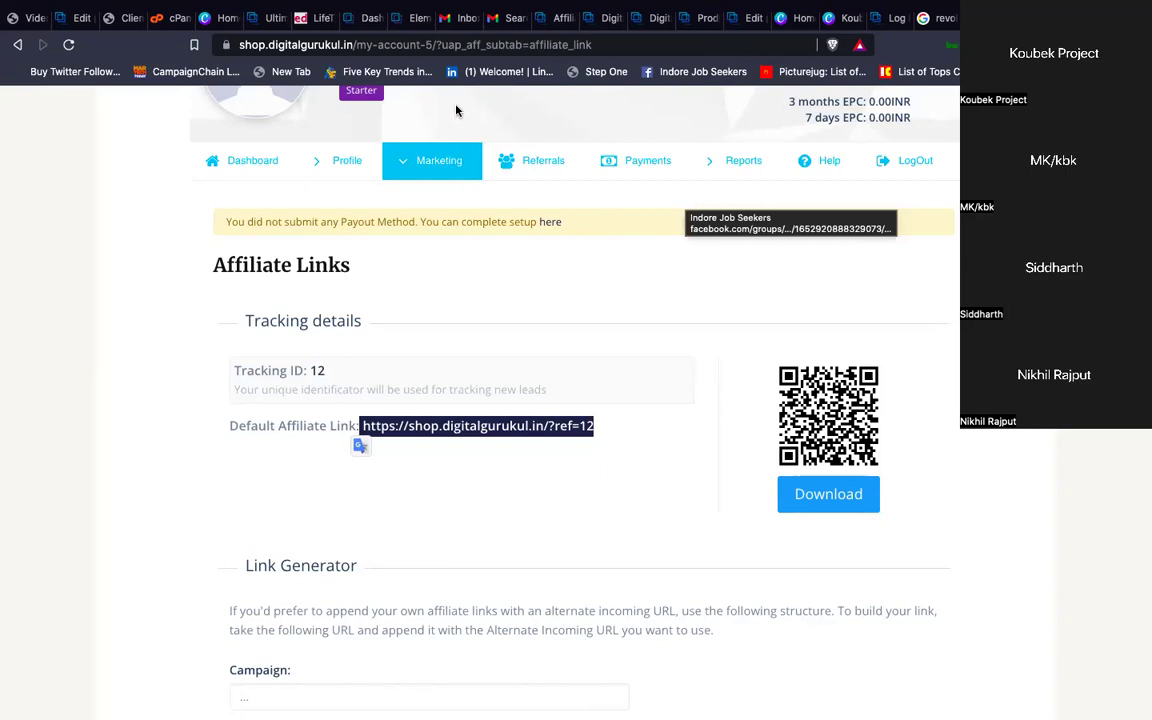
{"action": "scroll", "coordinate": [391, 278], "scroll_direction": "up", "scroll_amount": 3}
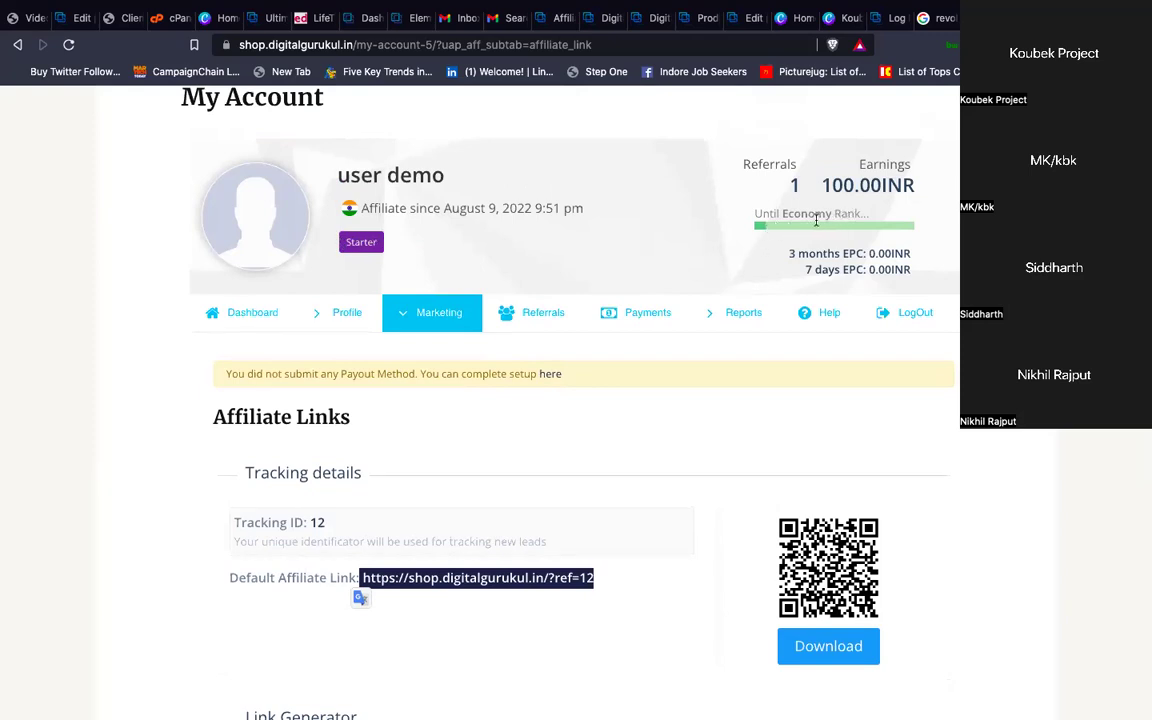
{"action": "mouse_move", "coordinate": [812, 226]}
{"action": "mouse_move", "coordinate": [358, 247]}
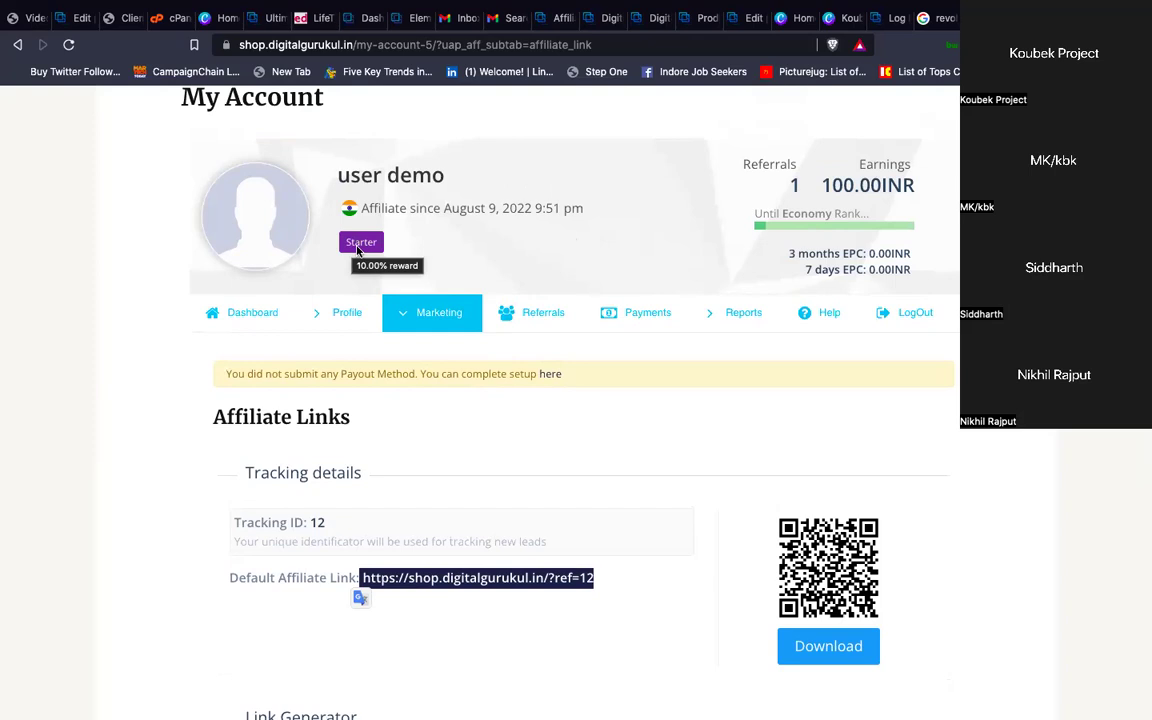
Open the Creatives page and browse the banner list
{"action": "mouse_move", "coordinate": [400, 315]}
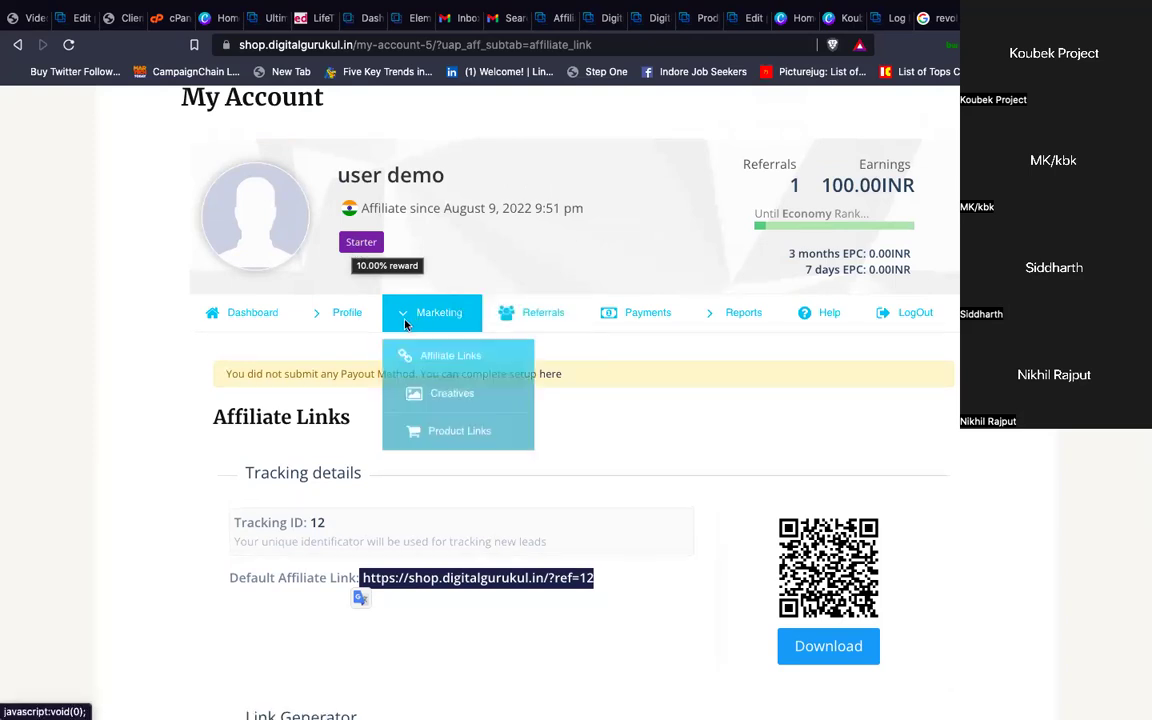
{"action": "left_click", "coordinate": [447, 395]}
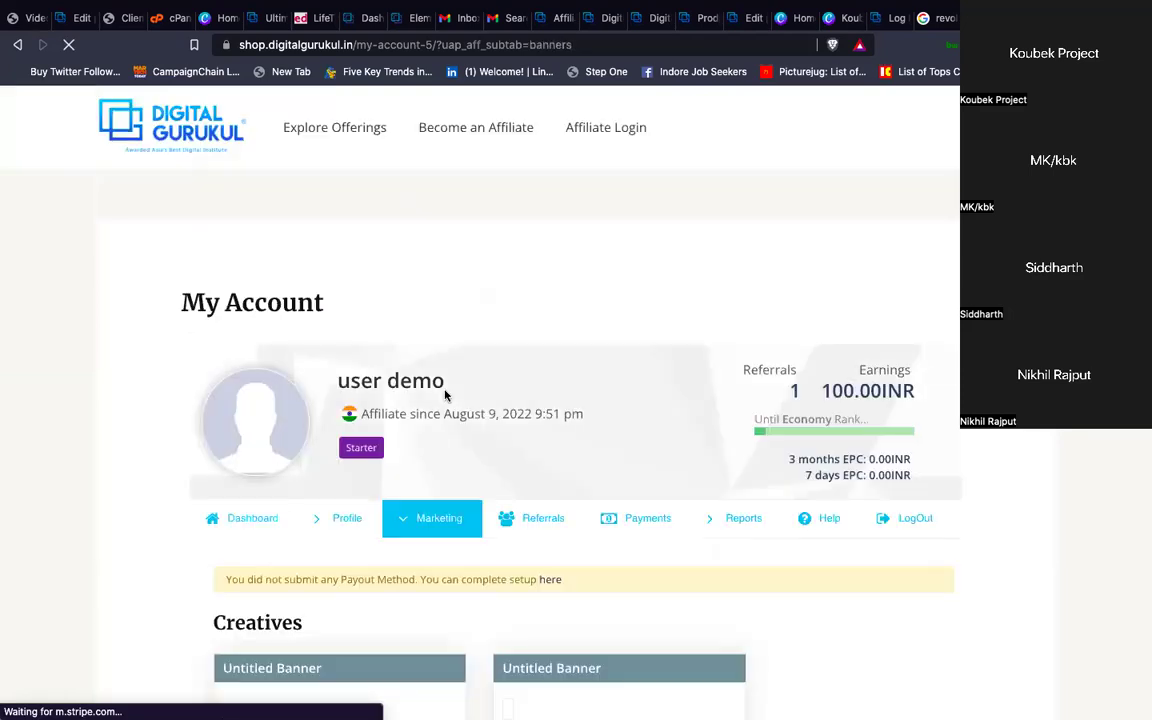
{"action": "scroll", "coordinate": [553, 483], "scroll_direction": "down", "scroll_amount": 5}
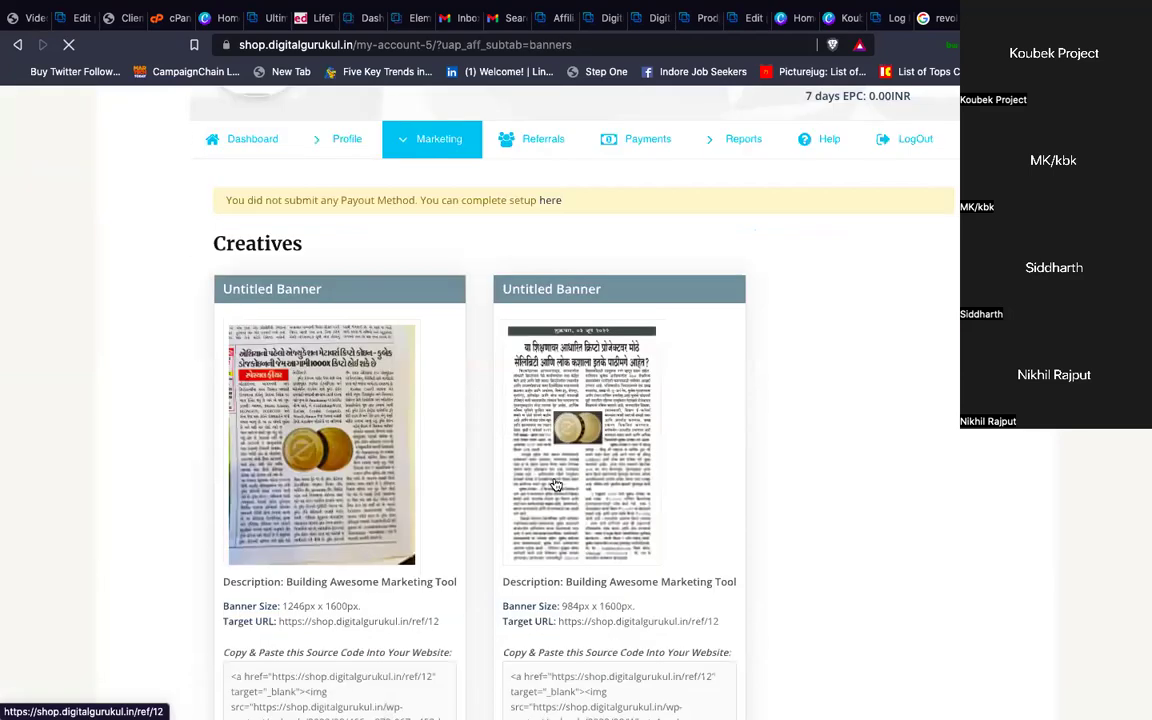
{"action": "scroll", "coordinate": [395, 415], "scroll_direction": "down", "scroll_amount": 1}
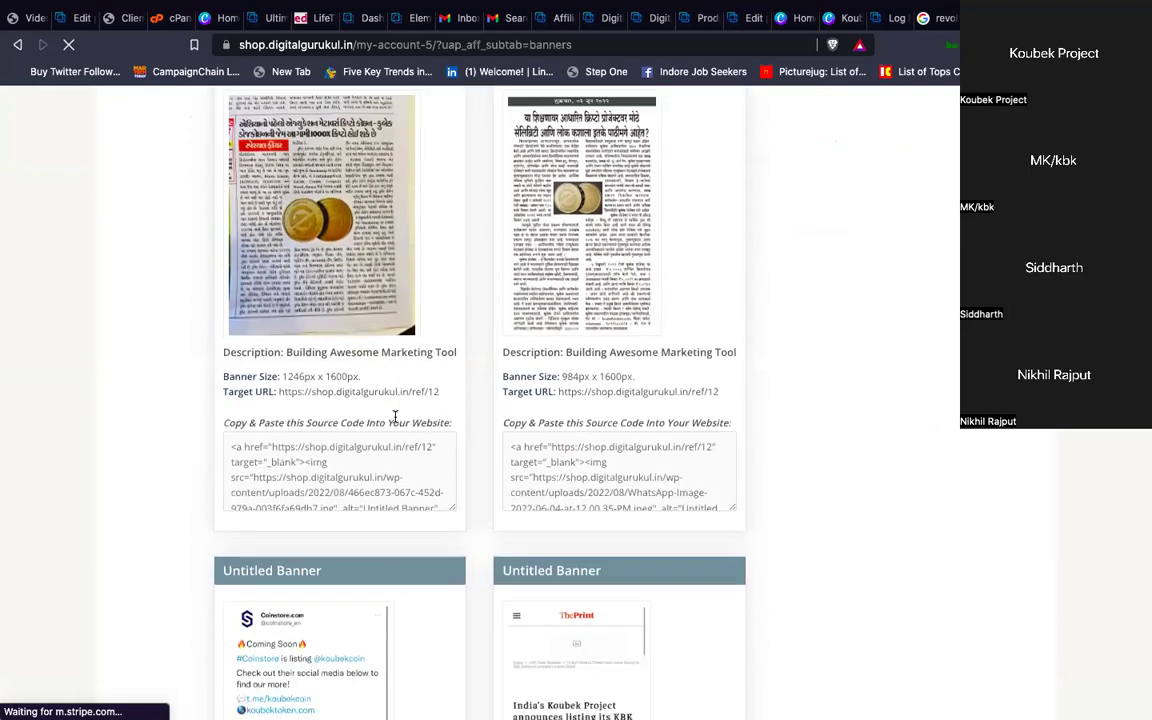
{"action": "scroll", "coordinate": [395, 415], "scroll_direction": "down", "scroll_amount": 2}
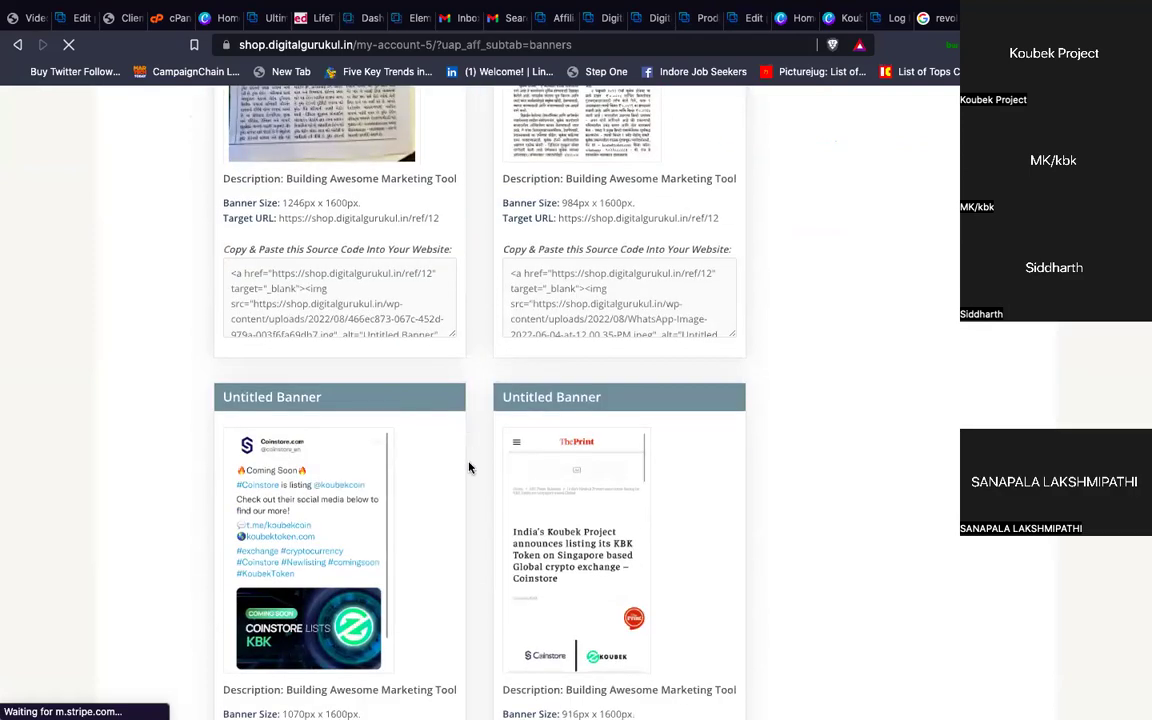
{"action": "scroll", "coordinate": [469, 467], "scroll_direction": "down", "scroll_amount": 6}
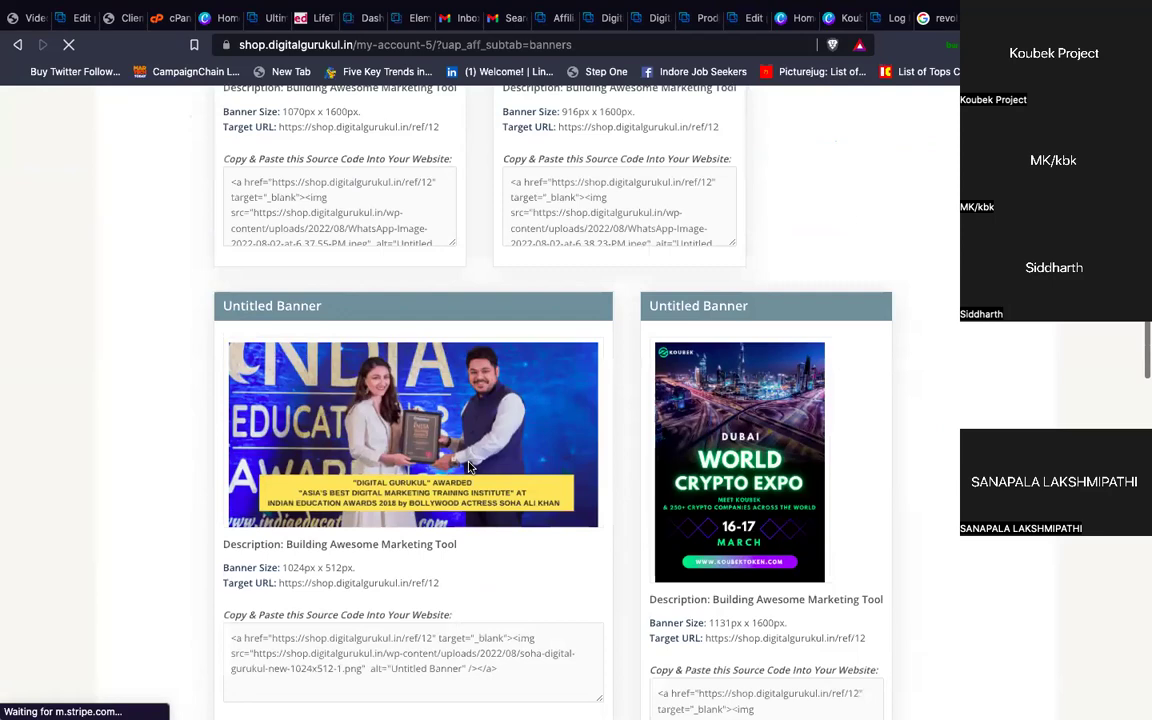
{"action": "scroll", "coordinate": [469, 467], "scroll_direction": "down", "scroll_amount": 5}
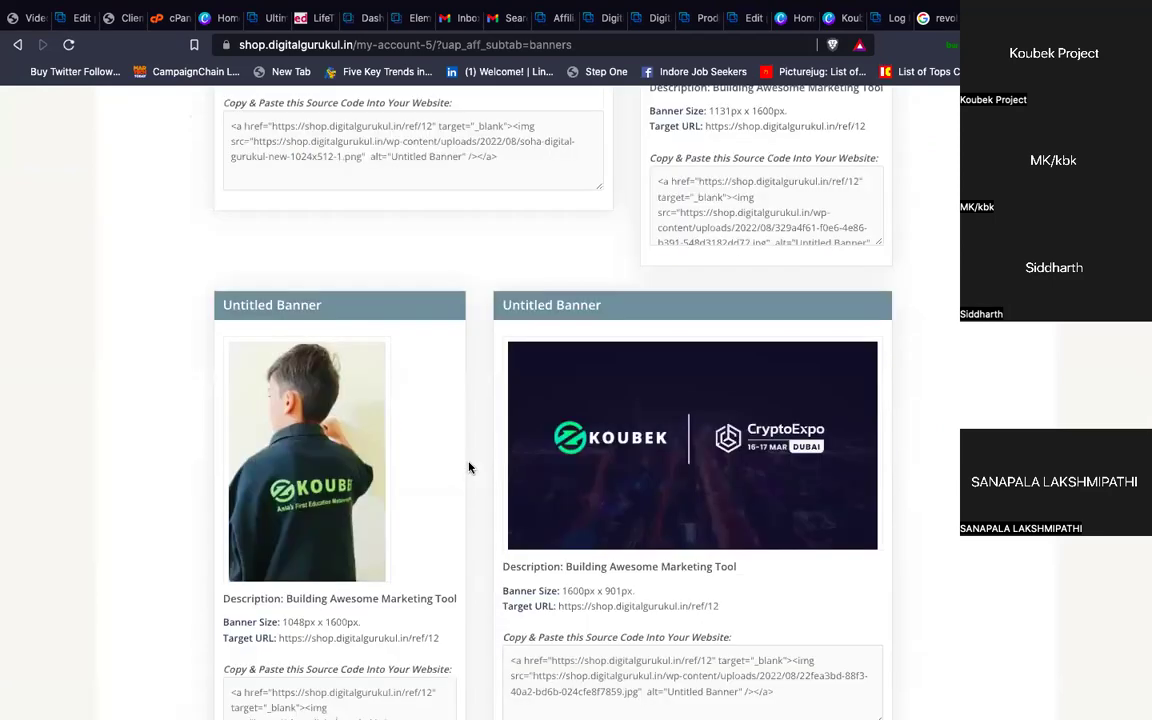
{"action": "scroll", "coordinate": [469, 467], "scroll_direction": "up", "scroll_amount": 5}
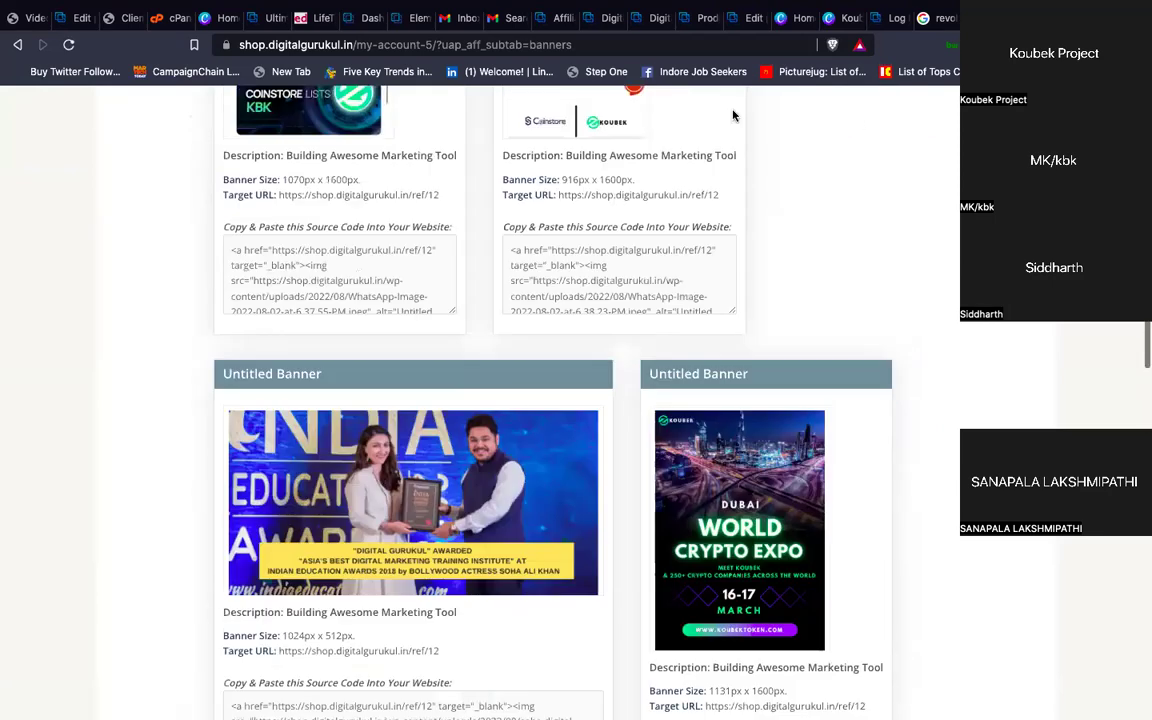
{"action": "scroll", "coordinate": [510, 255], "scroll_direction": "up", "scroll_amount": 1}
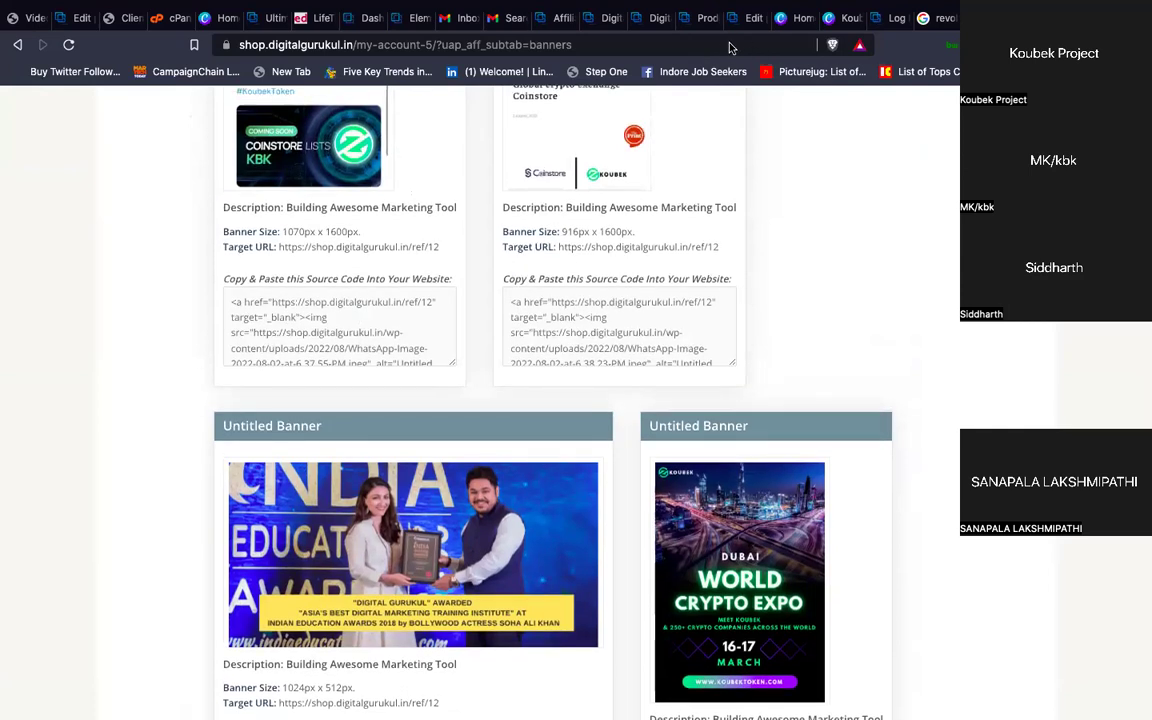
{"action": "scroll", "coordinate": [500, 305], "scroll_direction": "up", "scroll_amount": 3}
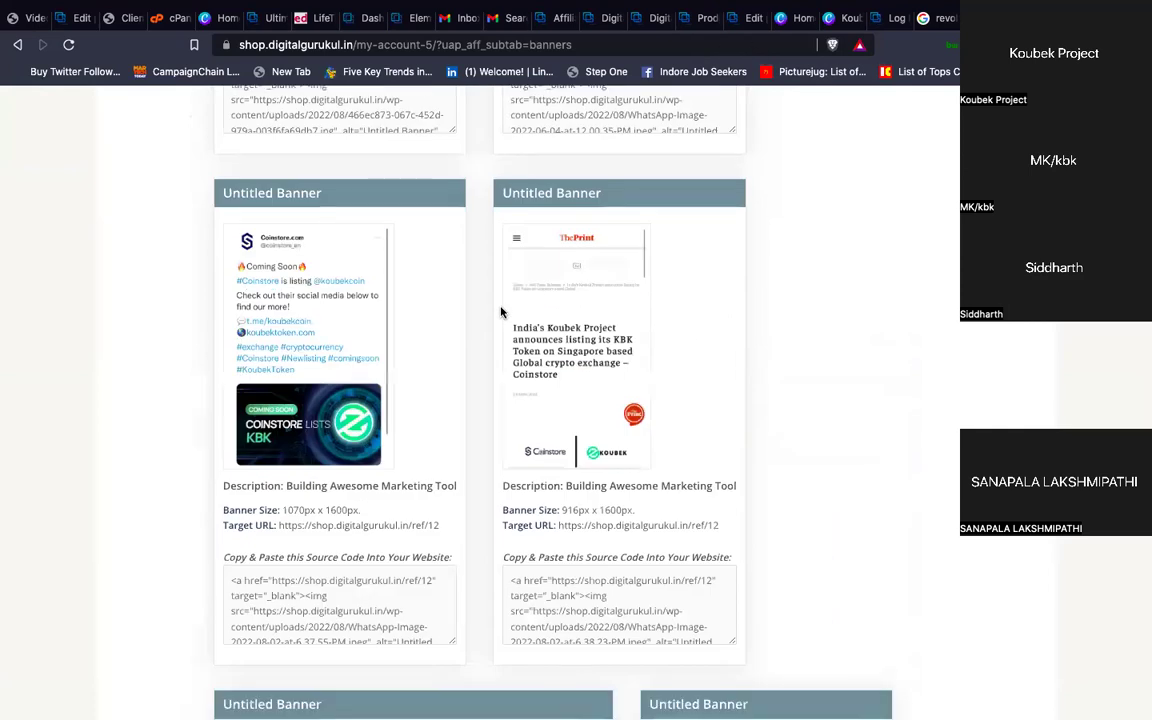
{"action": "triple_click", "coordinate": [360, 527]}
{"action": "left_click_drag", "start_coordinate": [280, 527], "coordinate": [452, 535]}
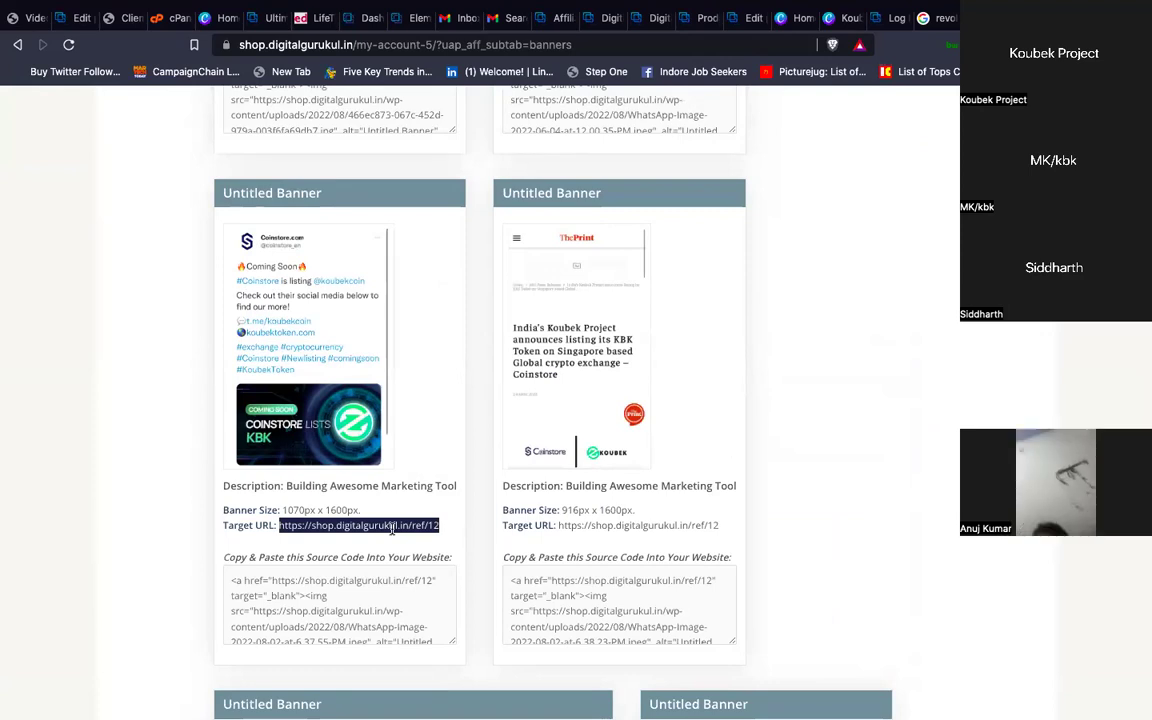
{"action": "scroll", "coordinate": [526, 419], "scroll_direction": "up", "scroll_amount": 1}
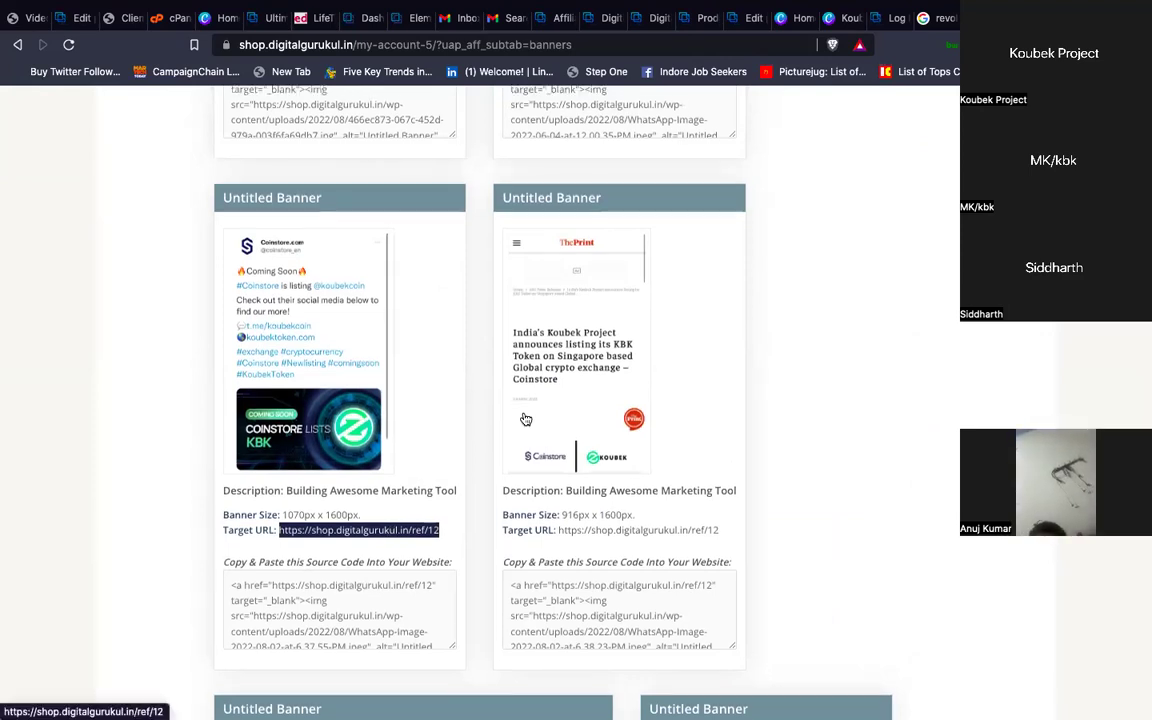
{"action": "scroll", "coordinate": [526, 419], "scroll_direction": "up", "scroll_amount": 8}
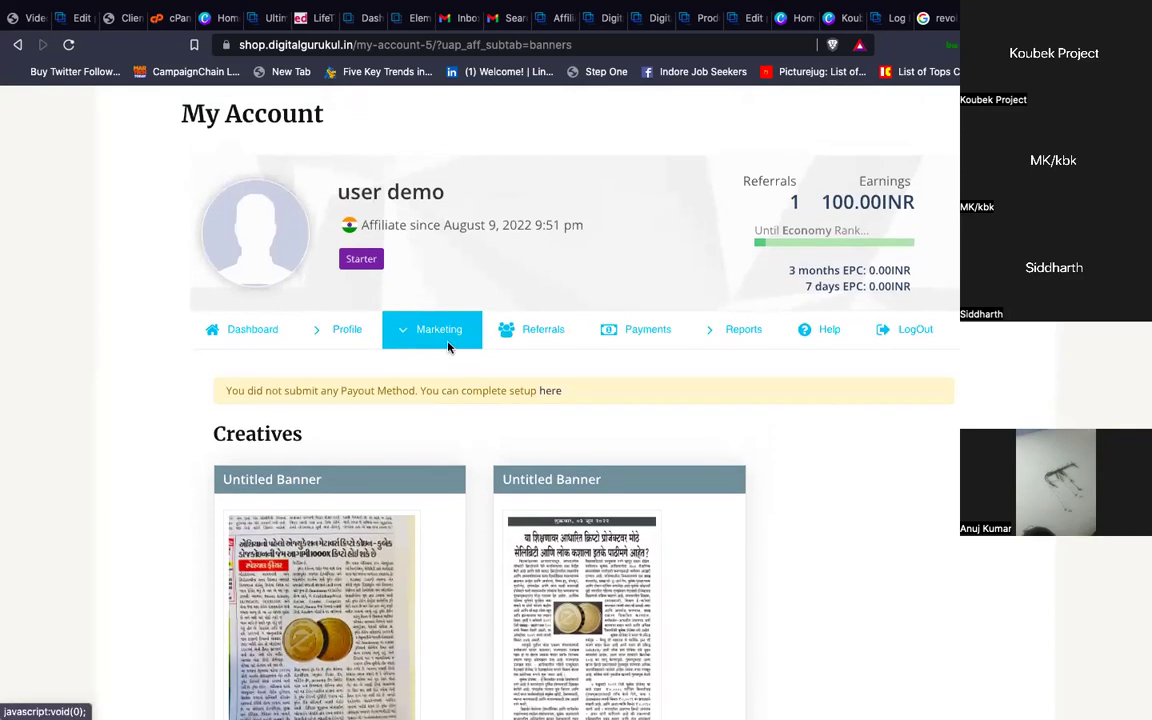
{"action": "left_click", "coordinate": [448, 346]}
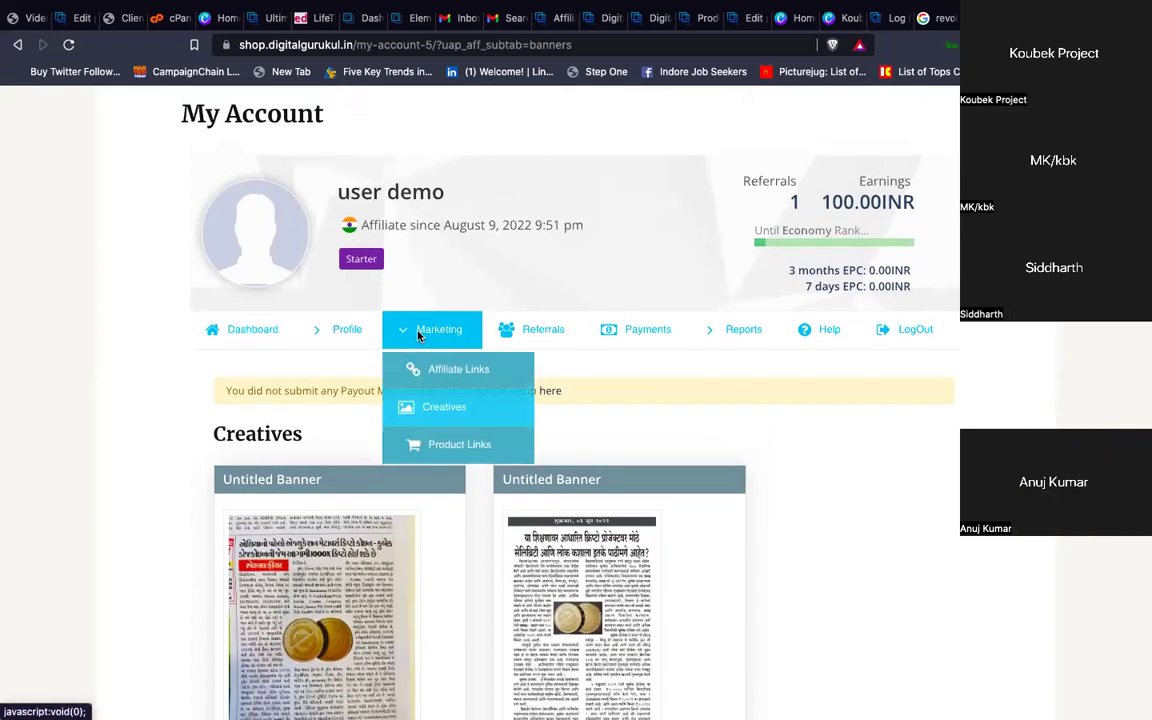
Open Referrals to view 100.00INR verified and the single Starter rank bonus entry
{"action": "left_click", "coordinate": [541, 336]}
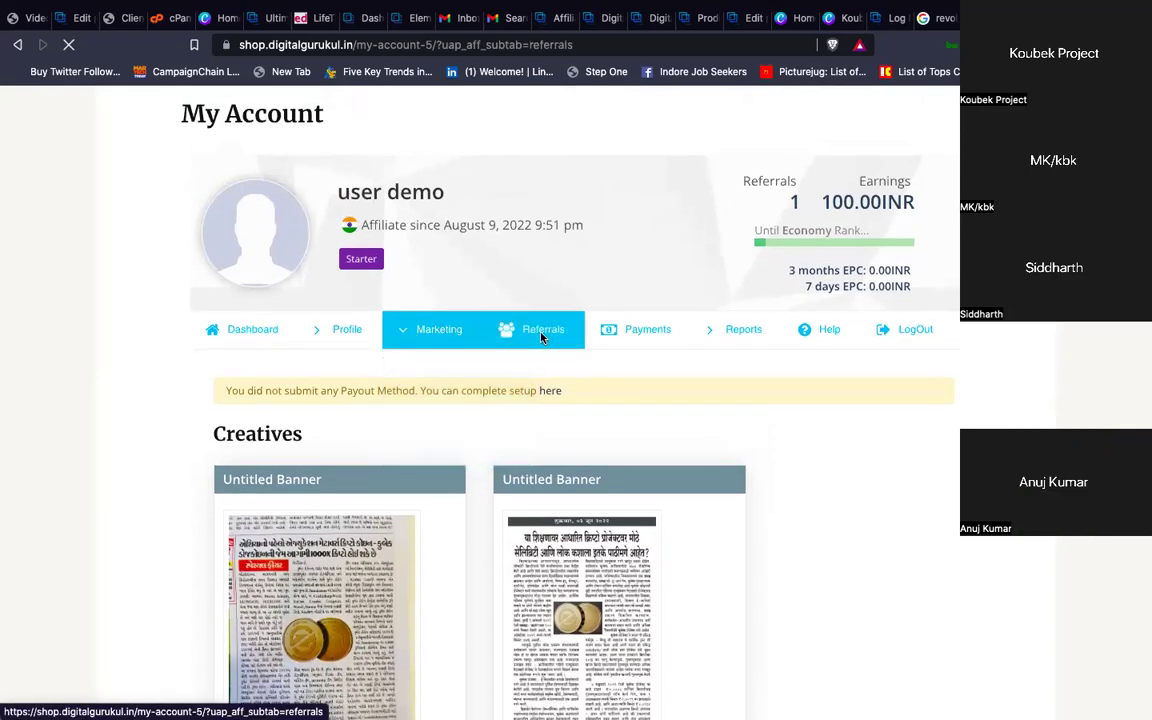
{"action": "scroll", "coordinate": [575, 449], "scroll_direction": "down", "scroll_amount": 5}
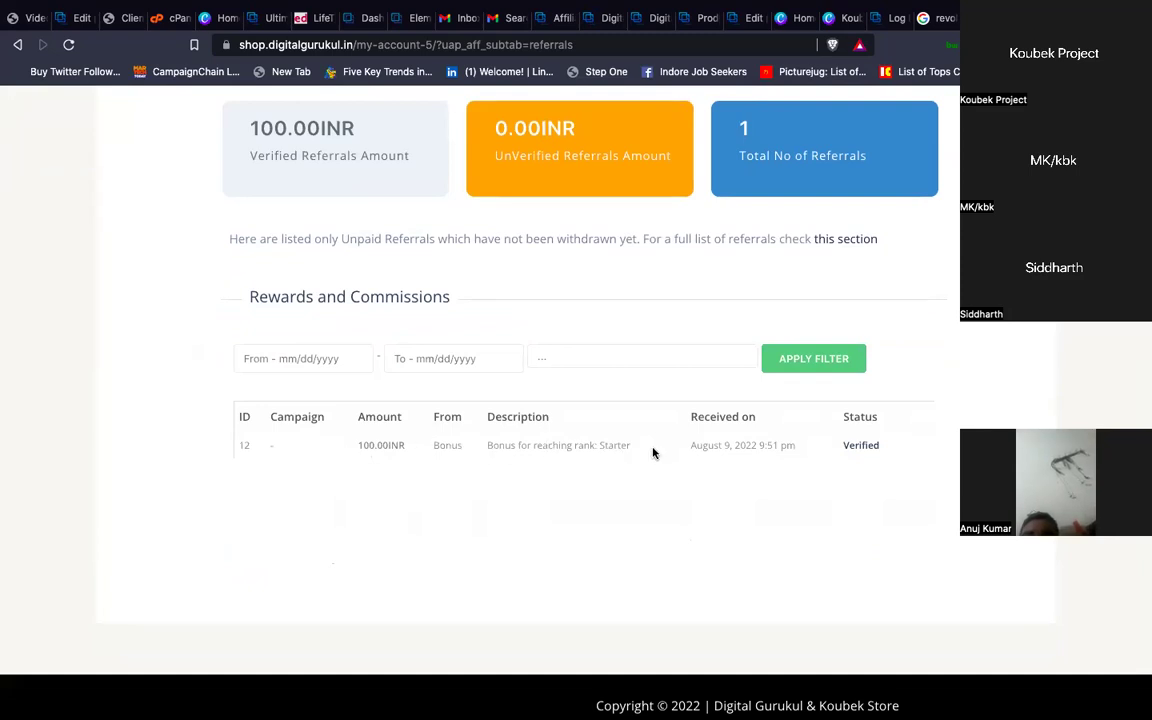
{"action": "scroll", "coordinate": [788, 452], "scroll_direction": "up", "scroll_amount": 2}
{"action": "scroll", "coordinate": [788, 452], "scroll_direction": "up", "scroll_amount": 2}
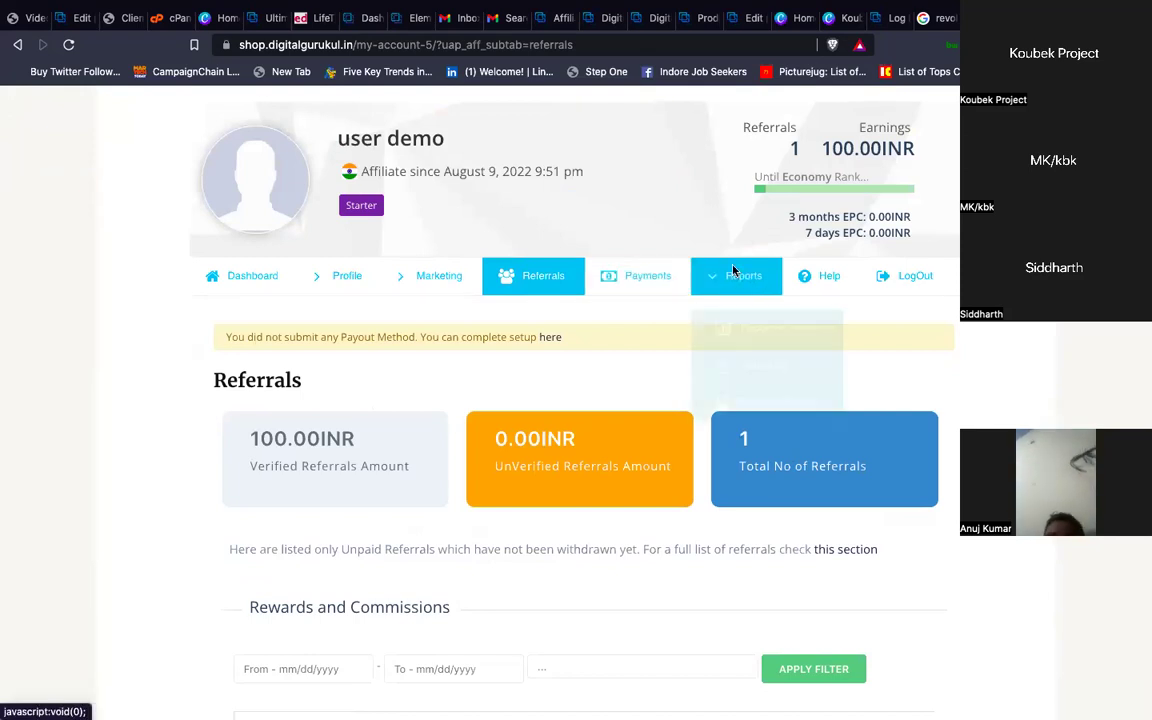
Open Reports showing 1 referral, 1 click, 100.00INR balance and the Starter achievement
{"action": "mouse_move", "coordinate": [740, 278]}
{"action": "left_click", "coordinate": [743, 313]}
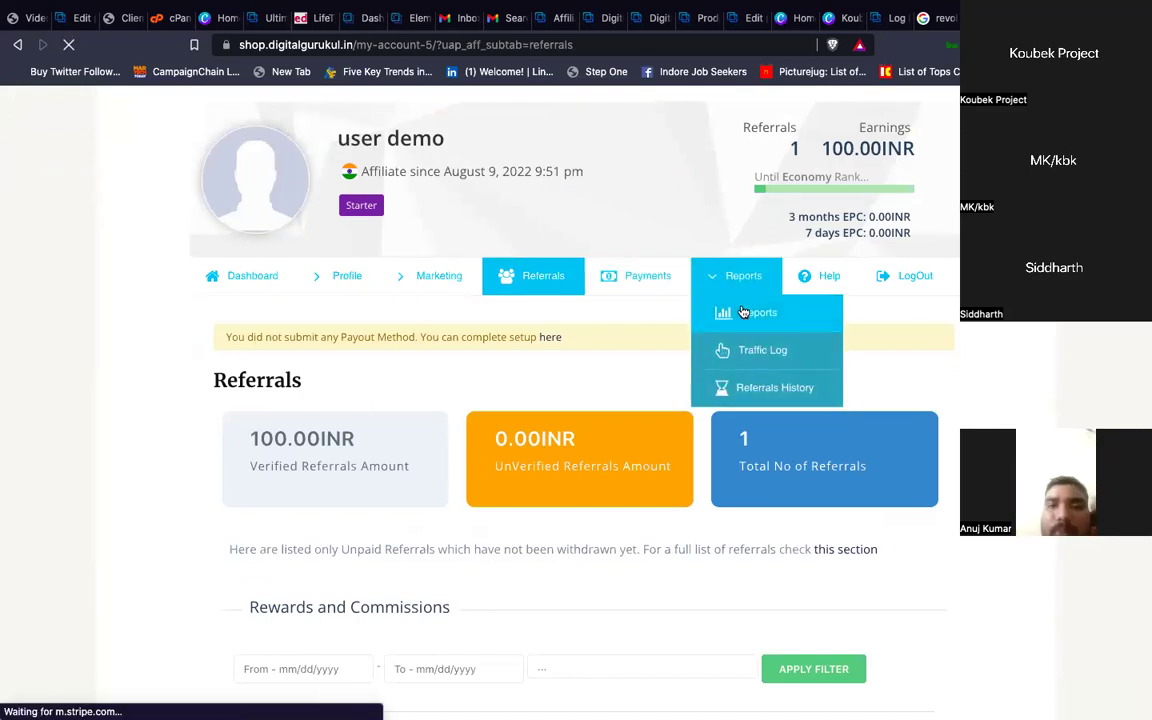
{"action": "scroll", "coordinate": [589, 527], "scroll_direction": "down", "scroll_amount": 5}
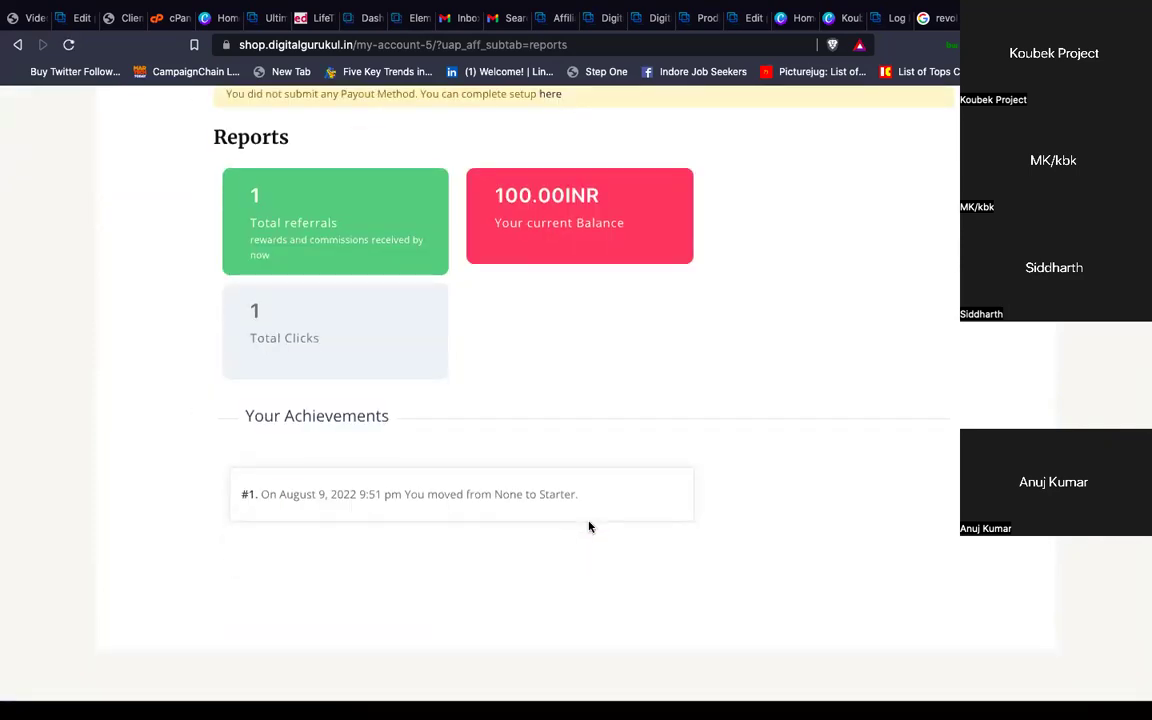
{"action": "scroll", "coordinate": [589, 527], "scroll_direction": "up", "scroll_amount": 5}
Open the Traffic Log and review its single unconverted click in Clicks History
{"action": "mouse_move", "coordinate": [735, 455]}
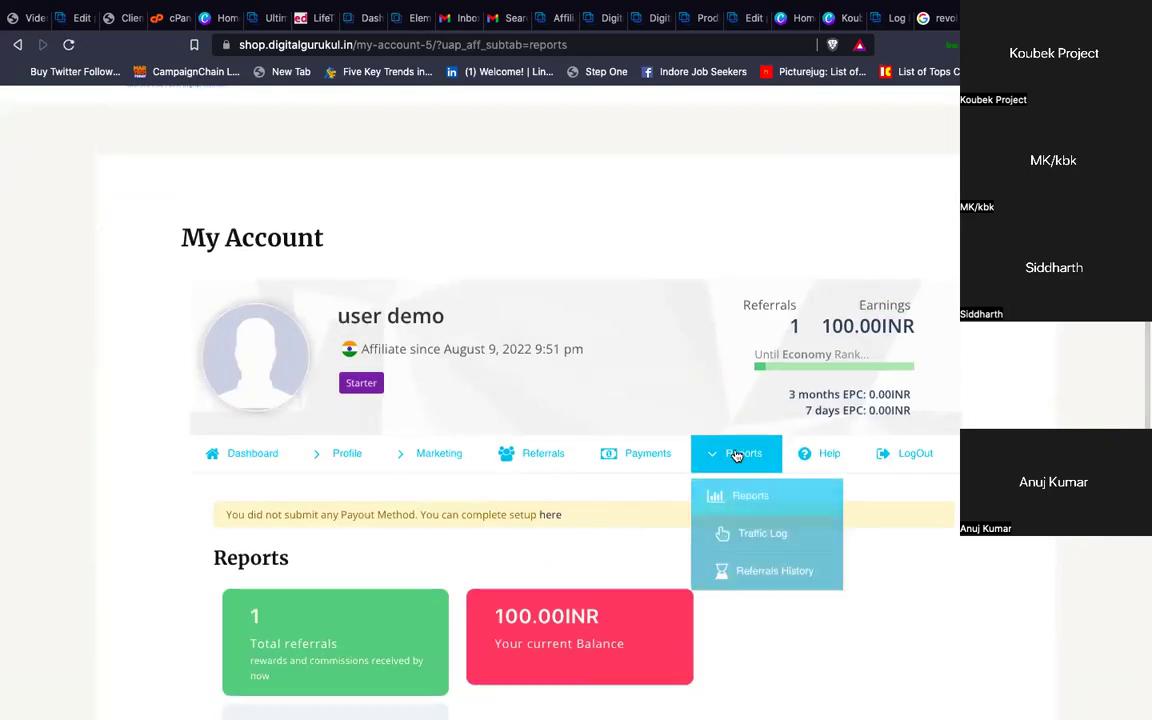
{"action": "left_click", "coordinate": [762, 535]}
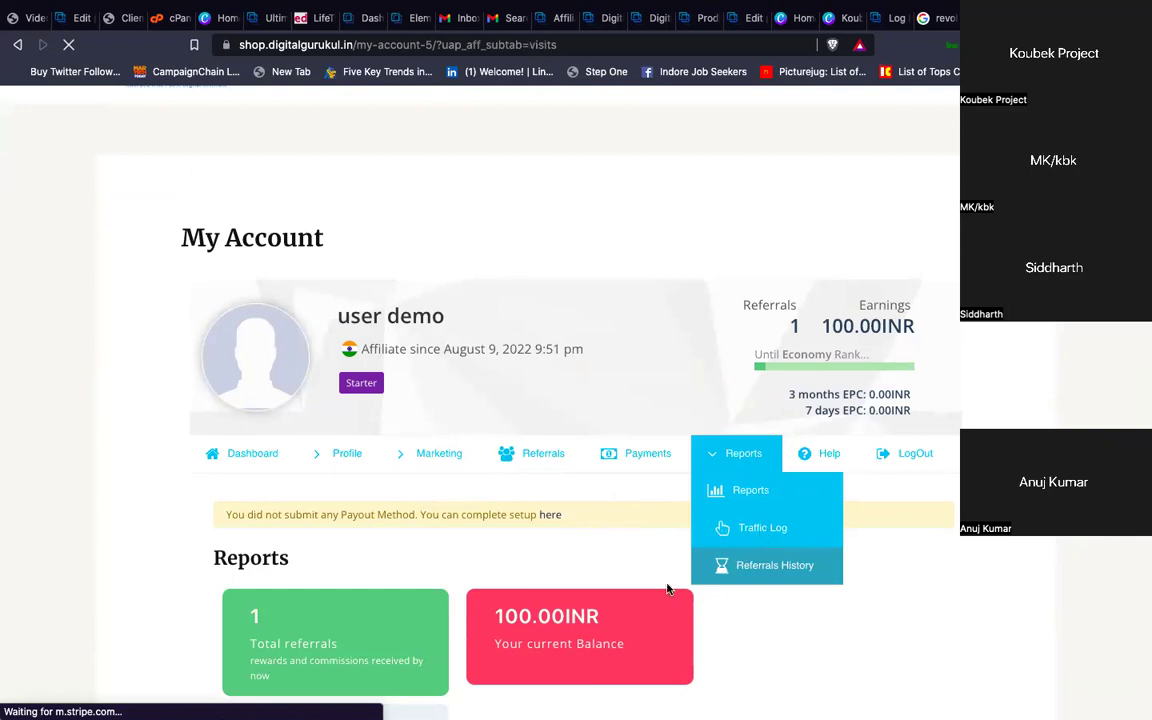
{"action": "scroll", "coordinate": [652, 590], "scroll_direction": "down", "scroll_amount": 3}
{"action": "scroll", "coordinate": [652, 590], "scroll_direction": "down", "scroll_amount": 1}
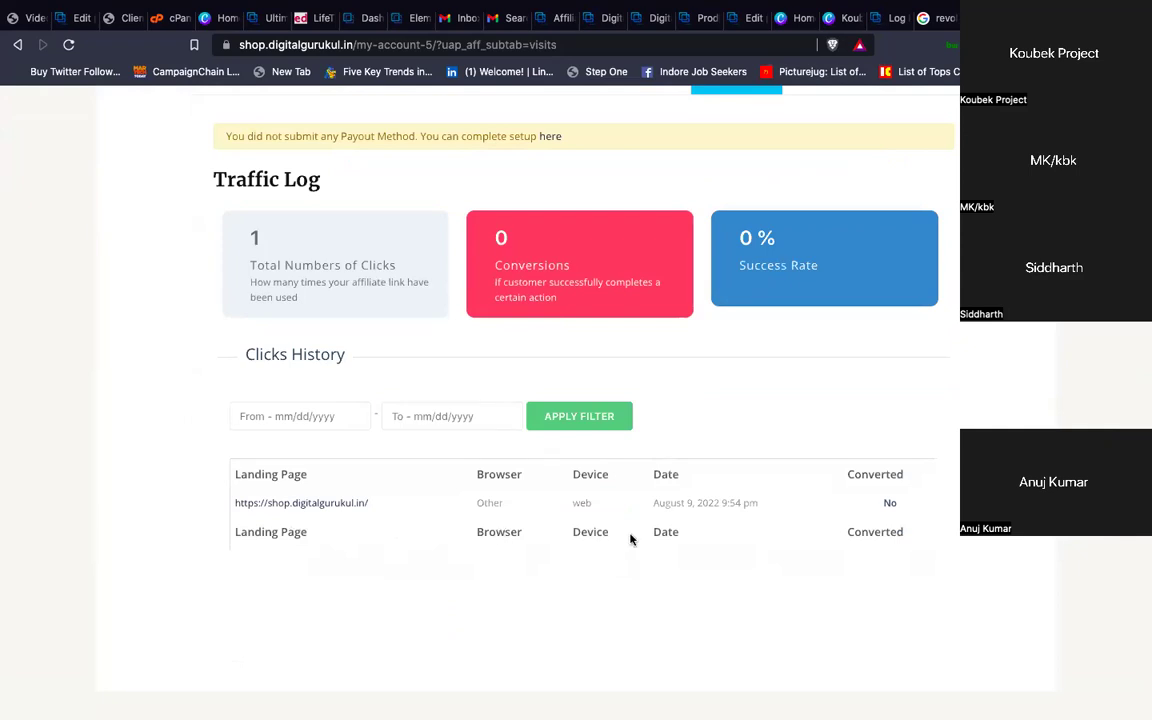
{"action": "scroll", "coordinate": [634, 540], "scroll_direction": "up", "scroll_amount": 3}
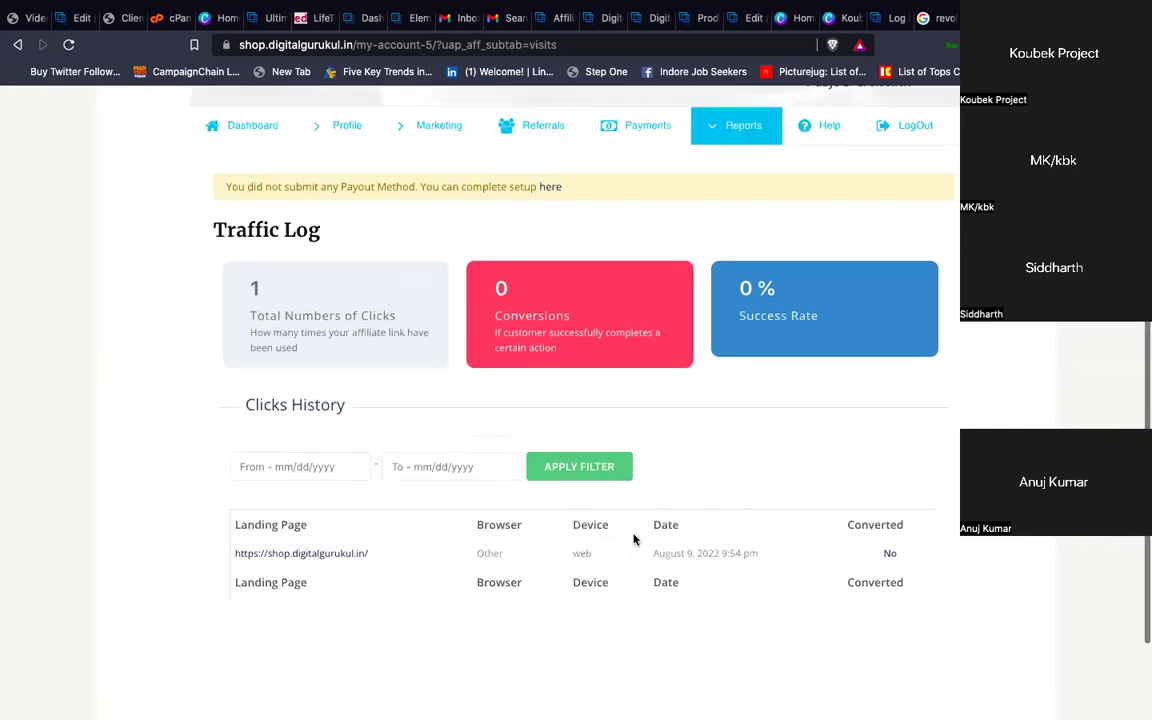
{"action": "left_click", "coordinate": [740, 311]}
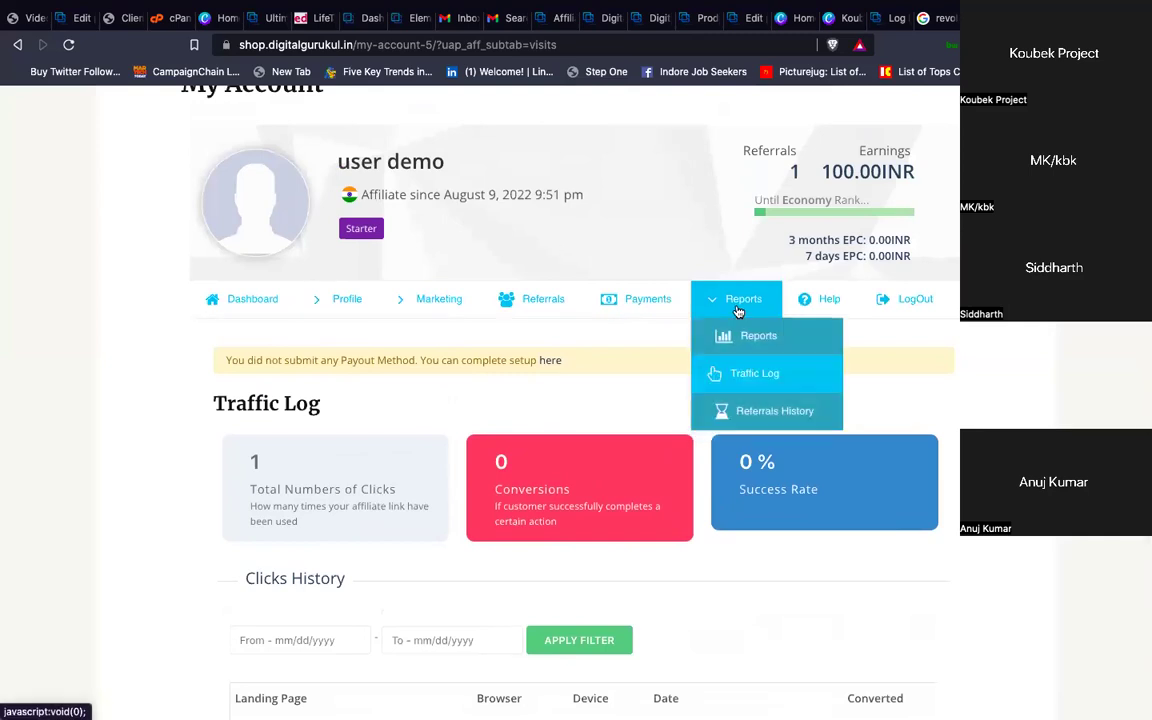
Open Referrals History showing the unpaid, verified 100.00INR Starter bonus from August 9, 2022
{"action": "left_click", "coordinate": [749, 414]}
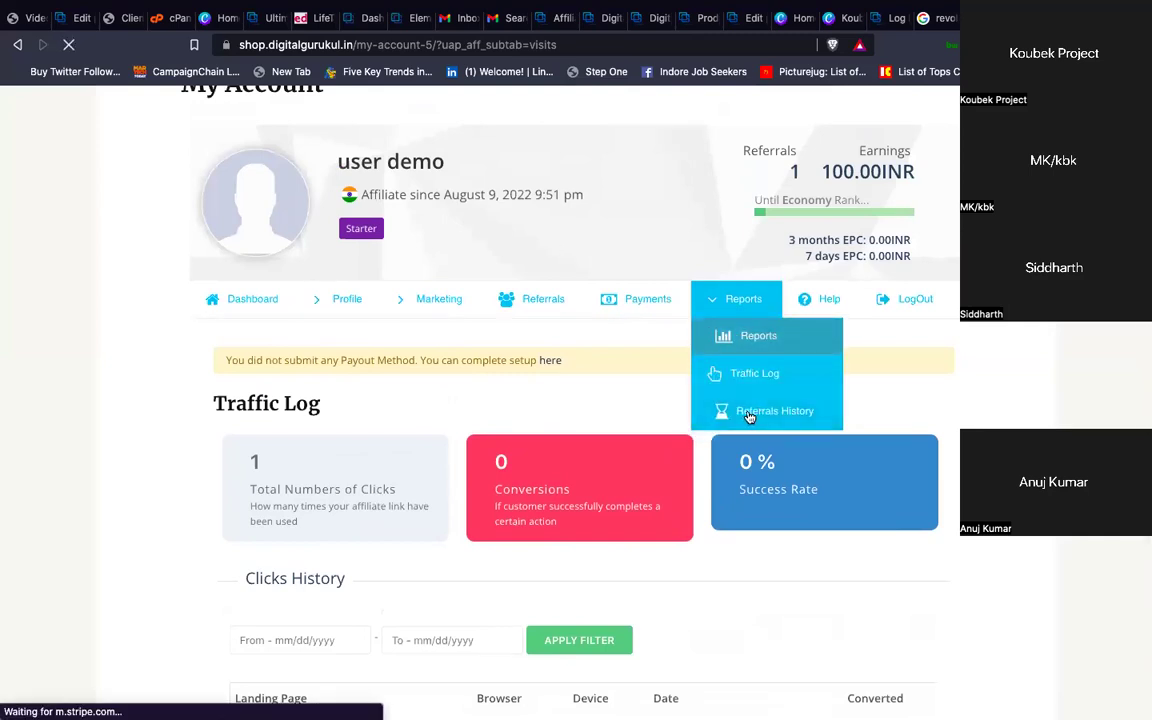
{"action": "scroll", "coordinate": [658, 559], "scroll_direction": "down", "scroll_amount": 3}
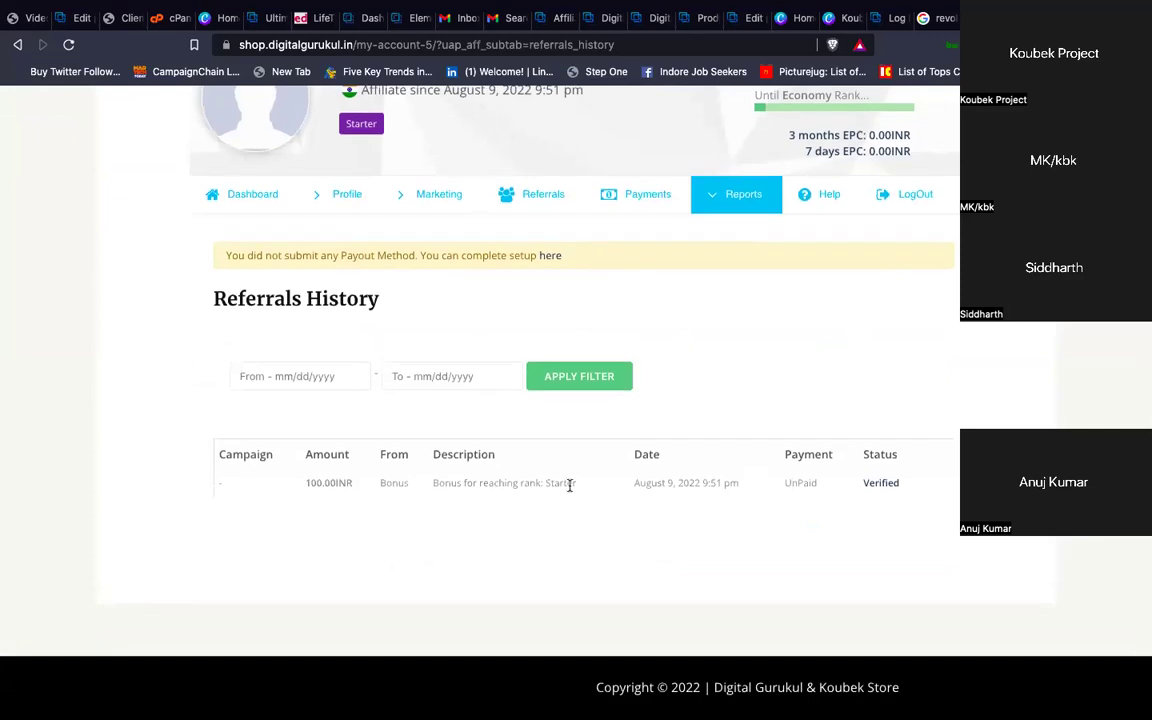
{"action": "scroll", "coordinate": [569, 484], "scroll_direction": "up", "scroll_amount": 3}
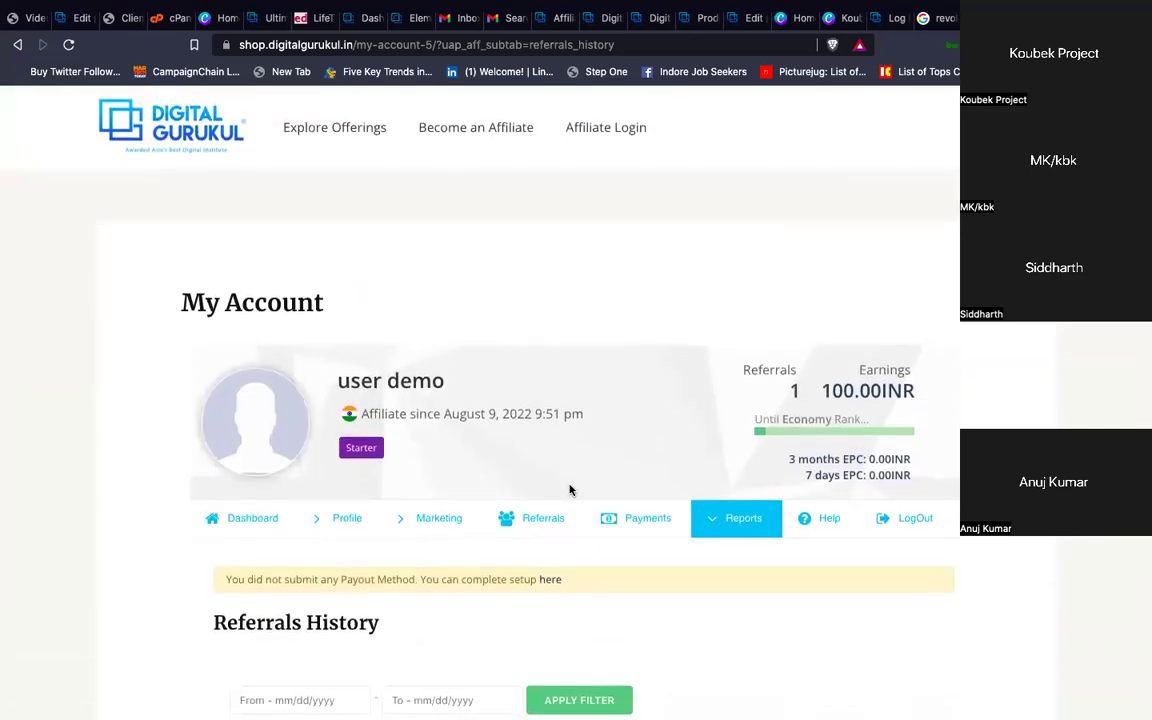
{"action": "scroll", "coordinate": [569, 489], "scroll_direction": "down", "scroll_amount": 1}
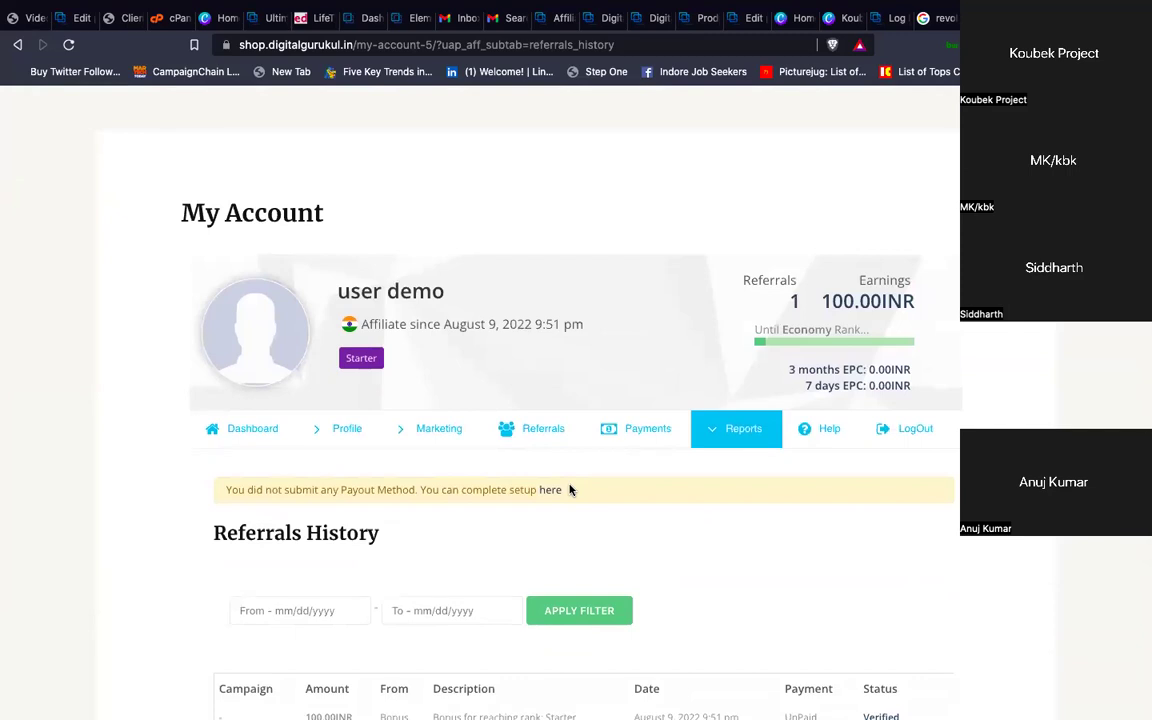
{"action": "scroll", "coordinate": [569, 488], "scroll_direction": "down", "scroll_amount": 1}
{"action": "mouse_move", "coordinate": [338, 306]}
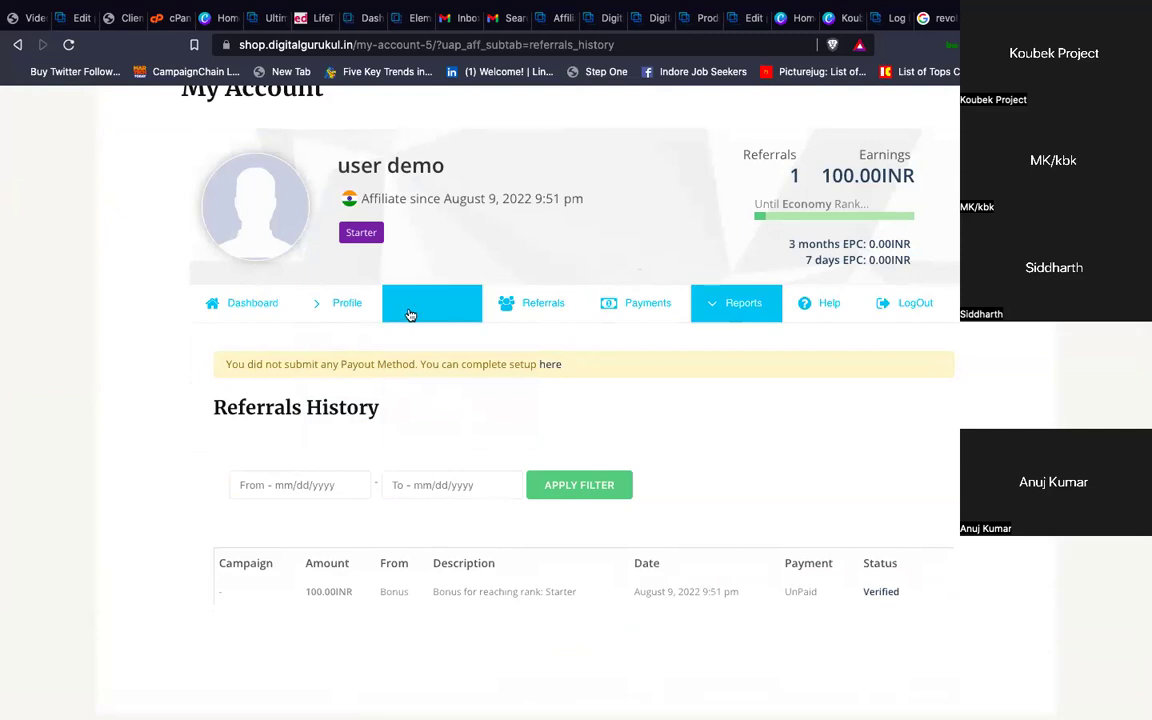
{"action": "mouse_move", "coordinate": [411, 312]}
{"action": "left_click", "coordinate": [423, 341]}
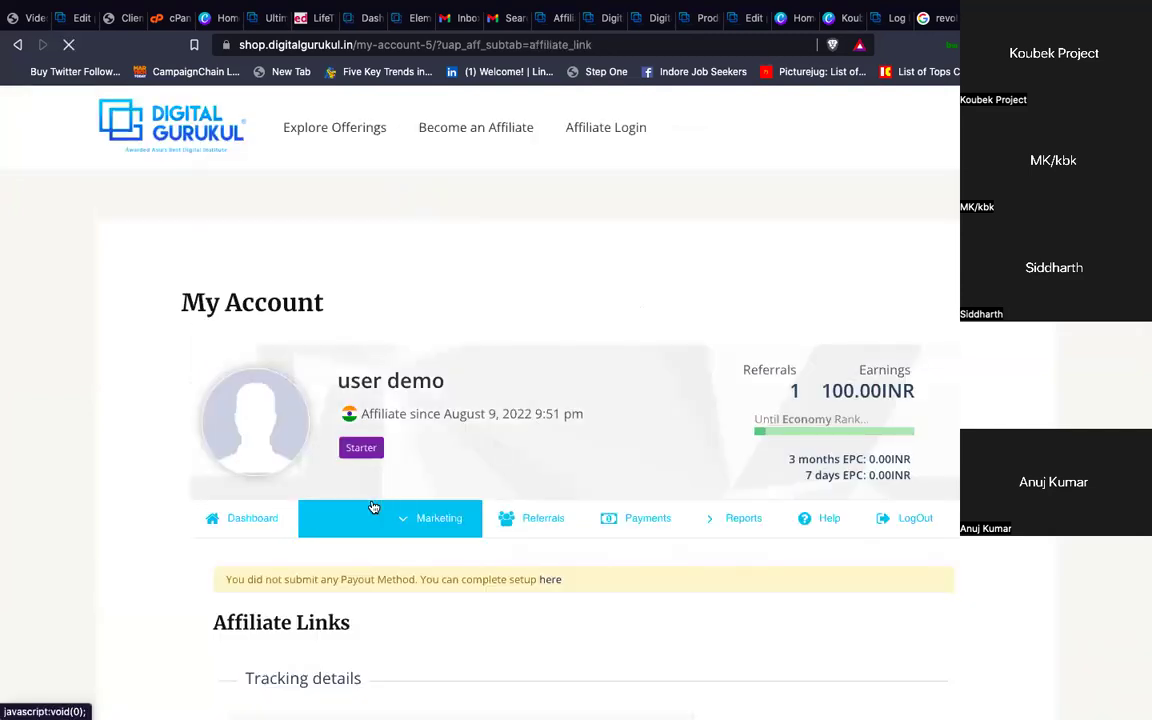
{"action": "scroll", "coordinate": [373, 507], "scroll_direction": "down", "scroll_amount": 2}
{"action": "left_click_drag", "start_coordinate": [595, 588], "coordinate": [363, 587]}
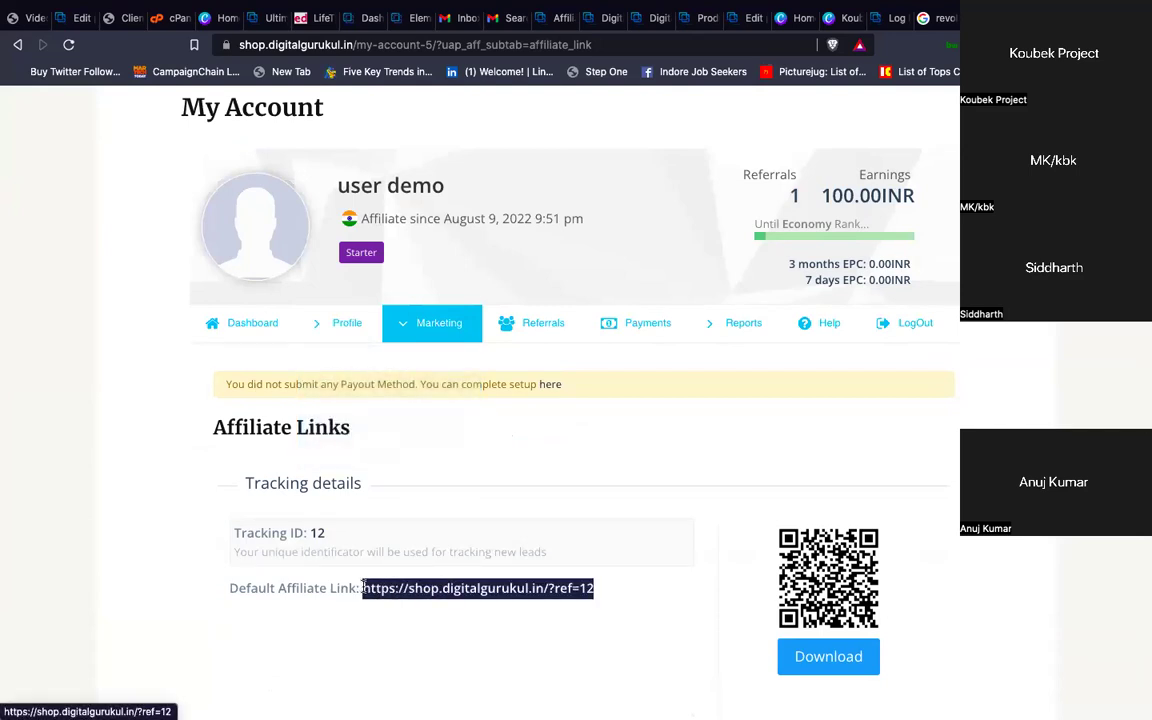
{"action": "mouse_move", "coordinate": [492, 30]}
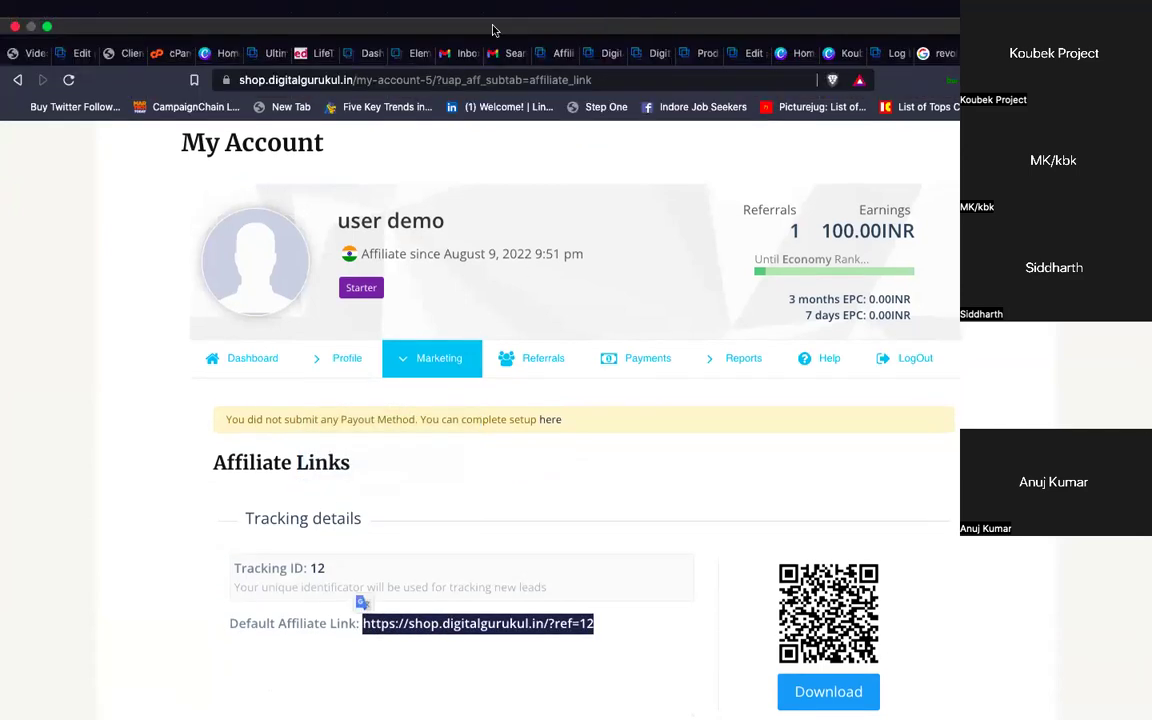